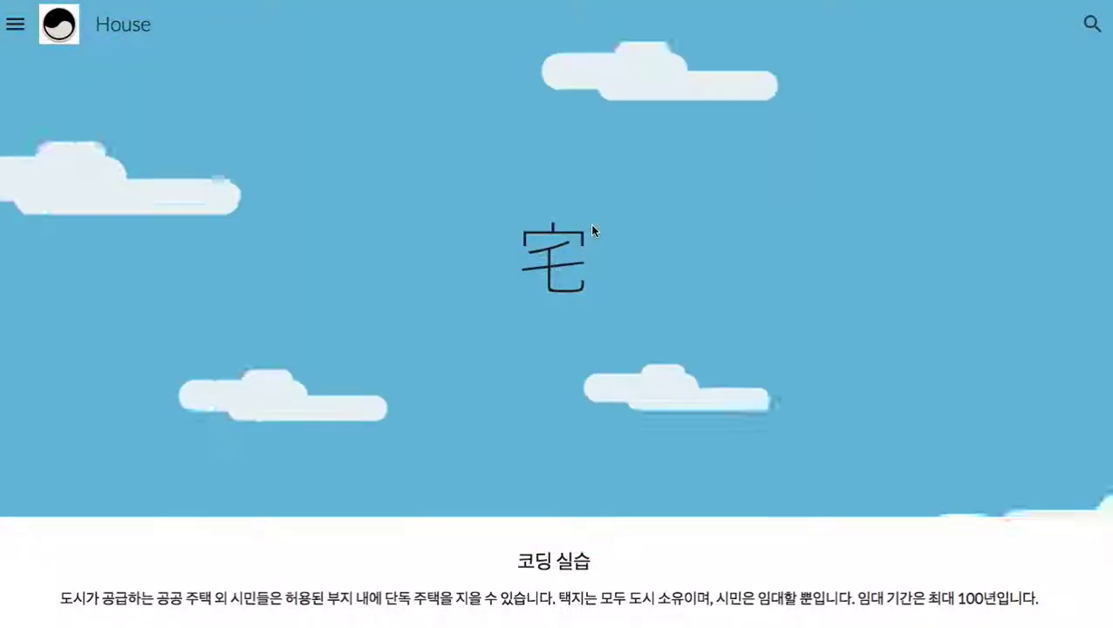
- Look through the House page's design, energy and logistics sections down to its end, and close the page
scroll(592, 225, down, 10)
scroll(594, 224, down, 2)
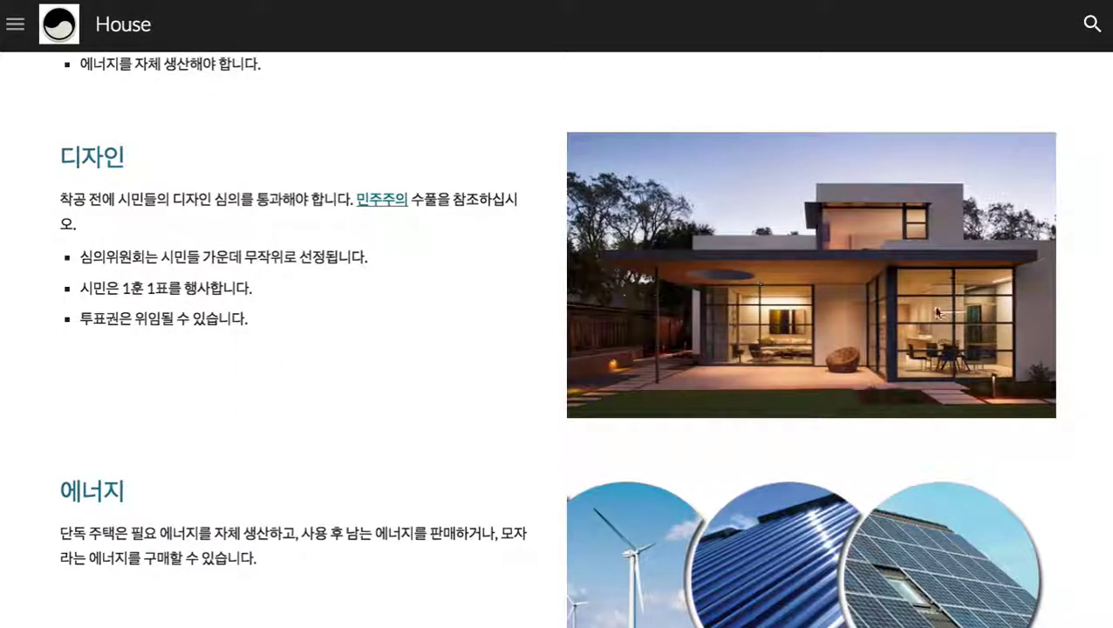
scroll(873, 349, down, 3)
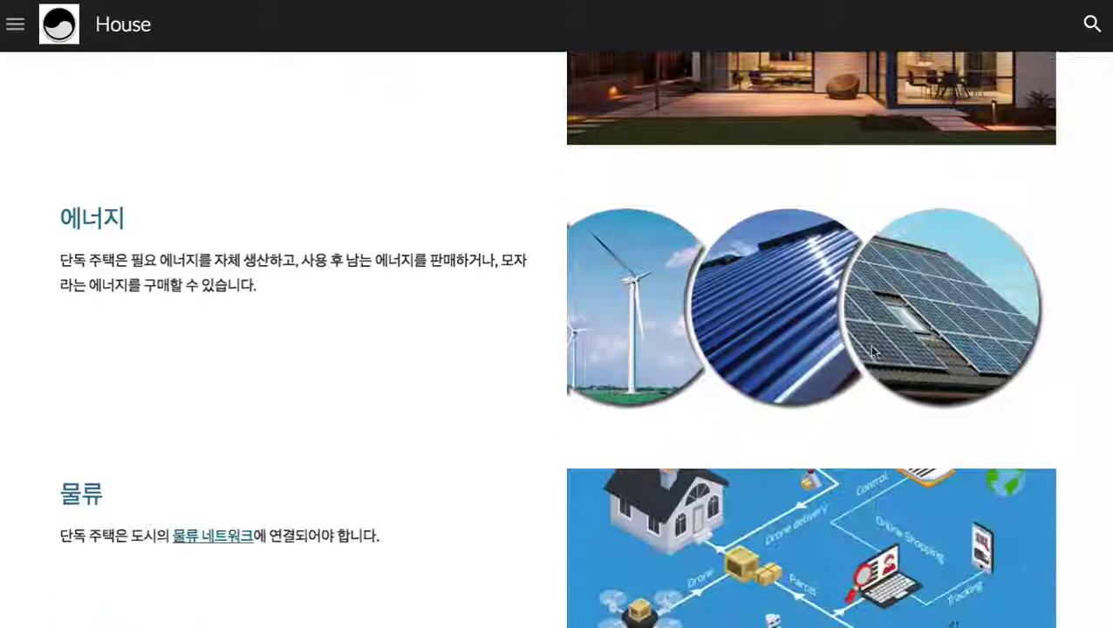
scroll(787, 345, down, 4)
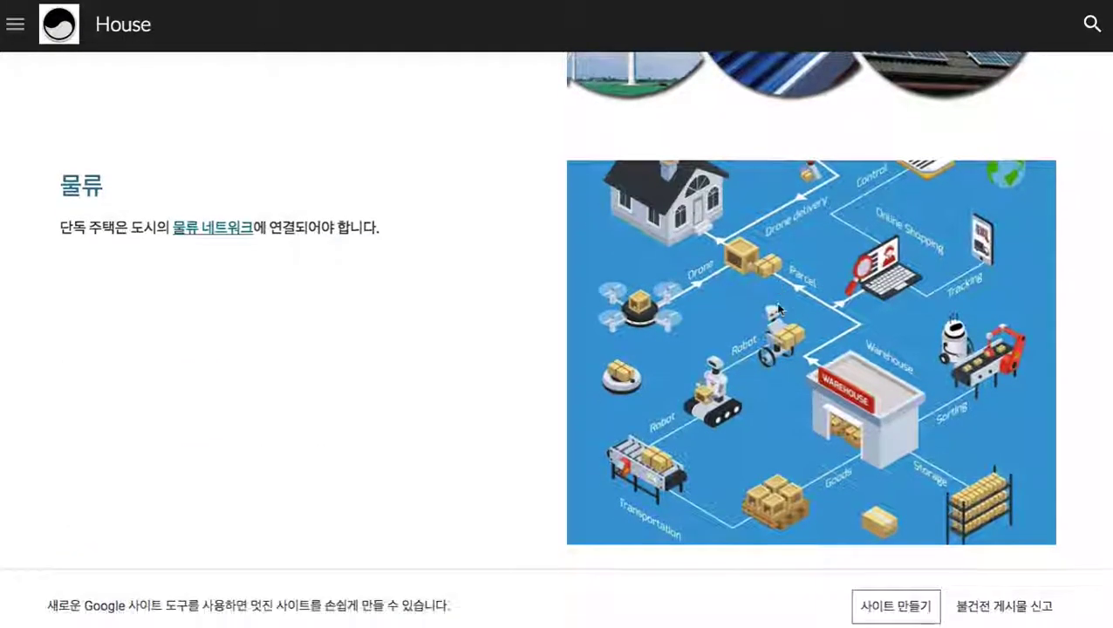
key(super+w)
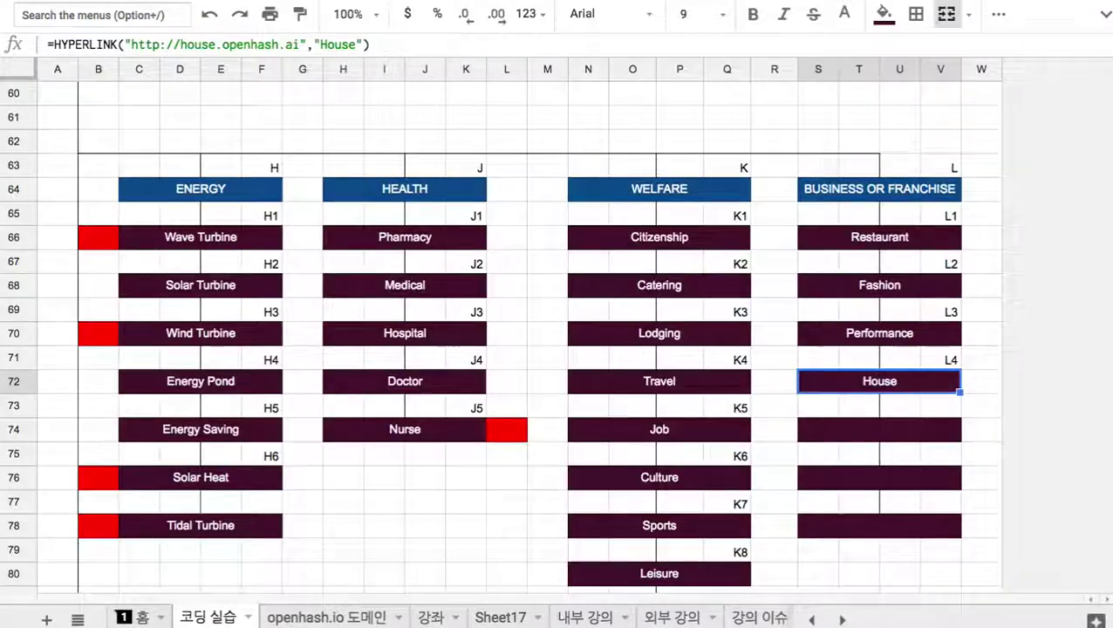
- Enter the title "House" in the blue header band in row 2 of Sheet17
click(499, 616)
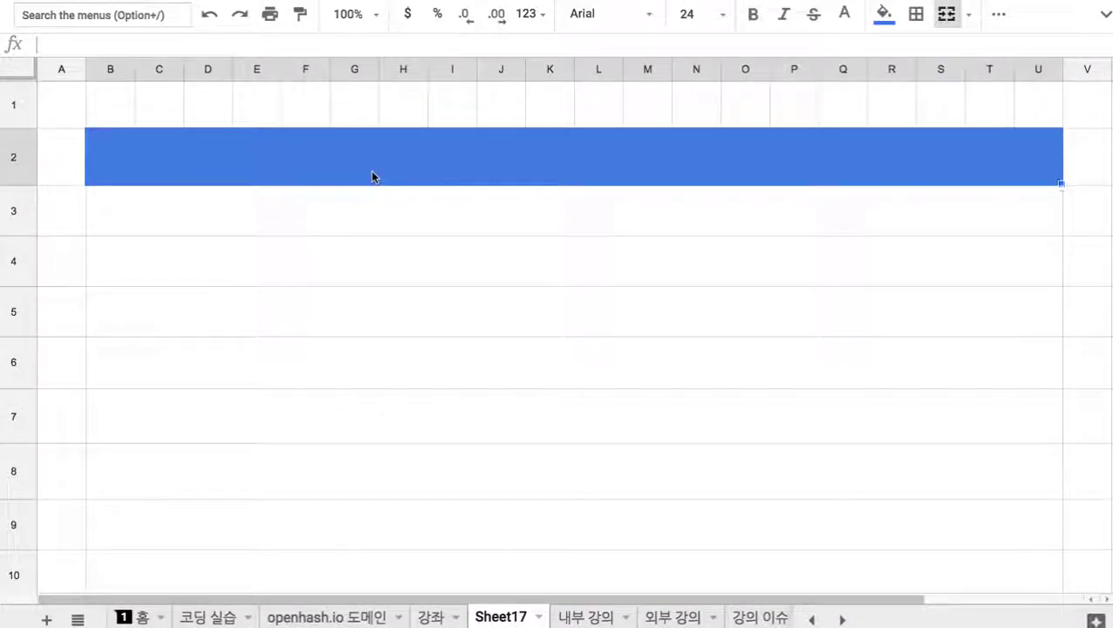
text(House)
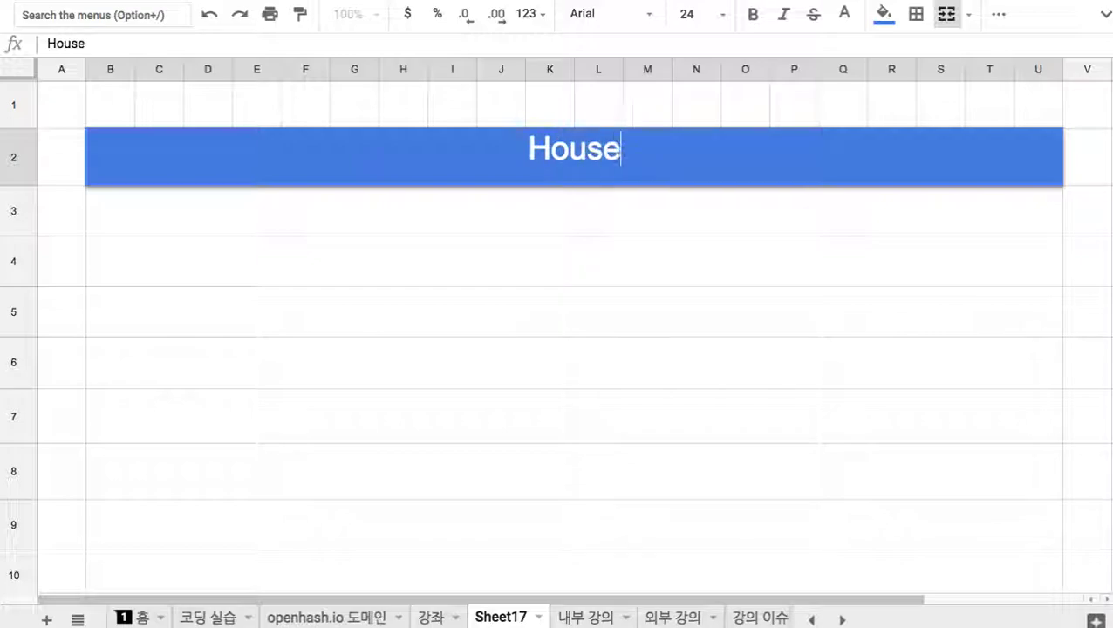
key(Return)
- Enter "1. 제주 AI 교육도시의 주택" in row 3 beneath the title
text(1.)
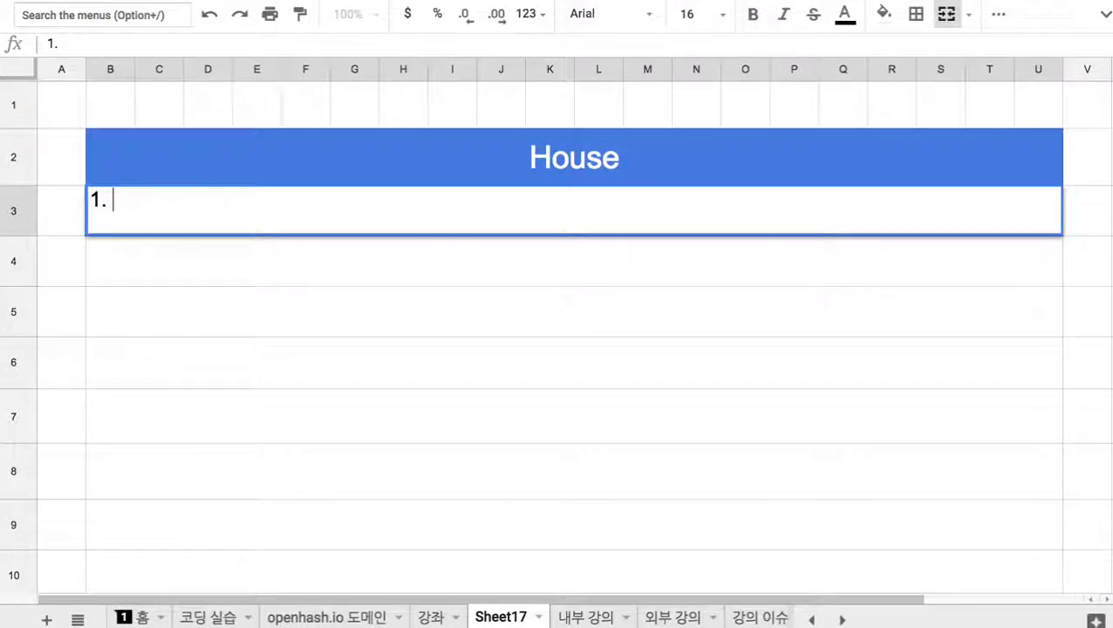
text( wpwn)
key(BackSpace)
key(BackSpace)
key(BackSpace)
key(BackSpace)
text(제주 )
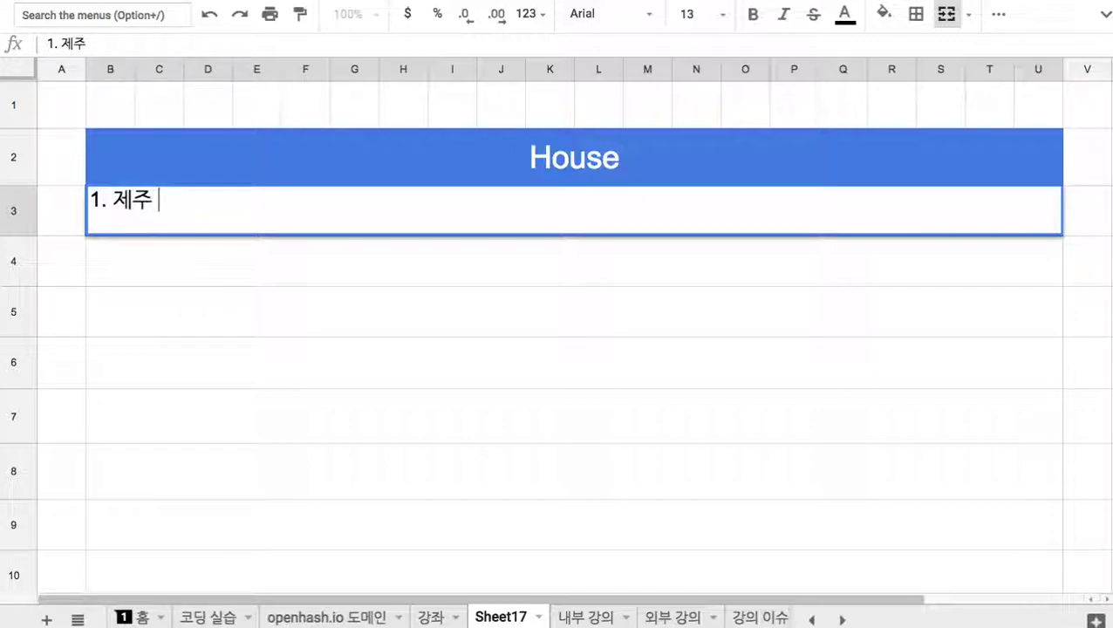
text(AI ㄱ교유)
text(육도시의 주택)
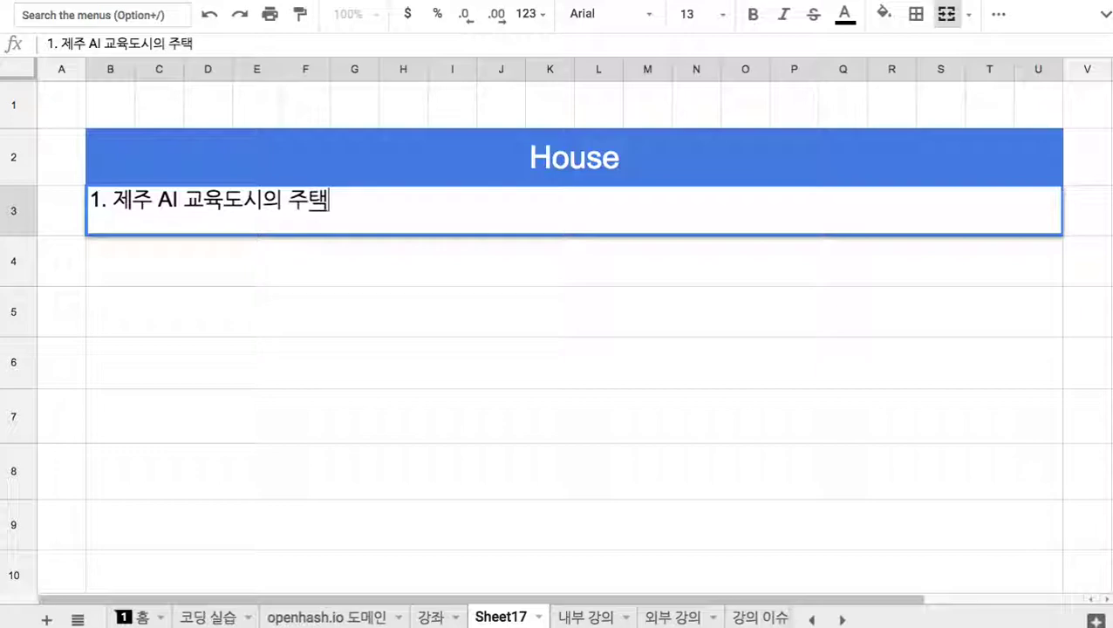
key(Return)
- Write "2. 도시의 물류네트워크에 연결 - 사람이 택배하지 않는다." in row 4
text(2. 도시의 물류)
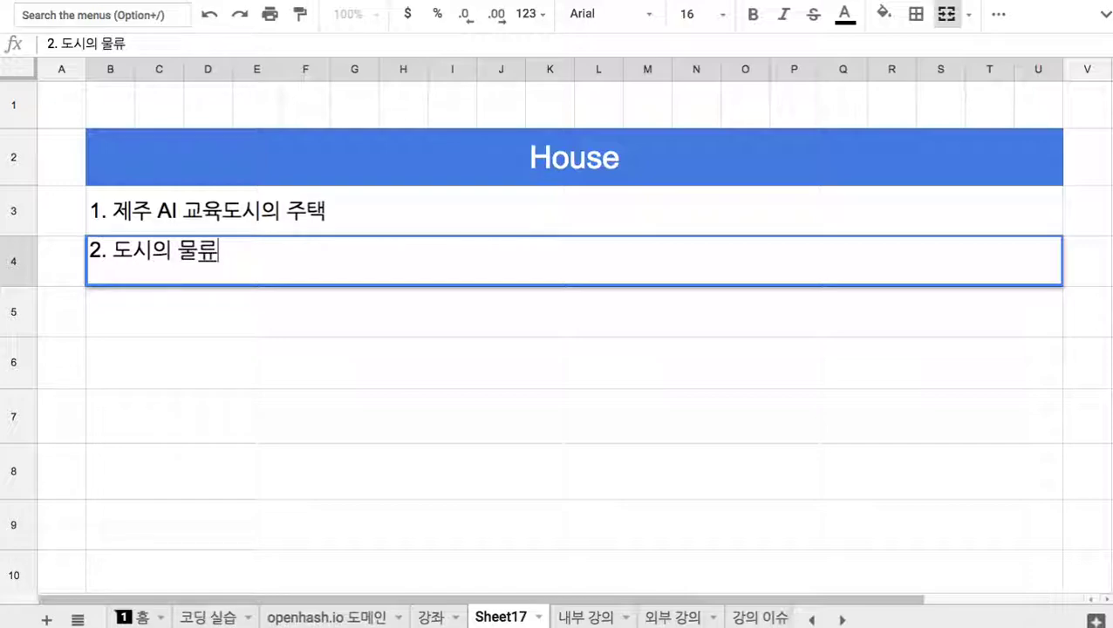
text(네트워크에 연결)
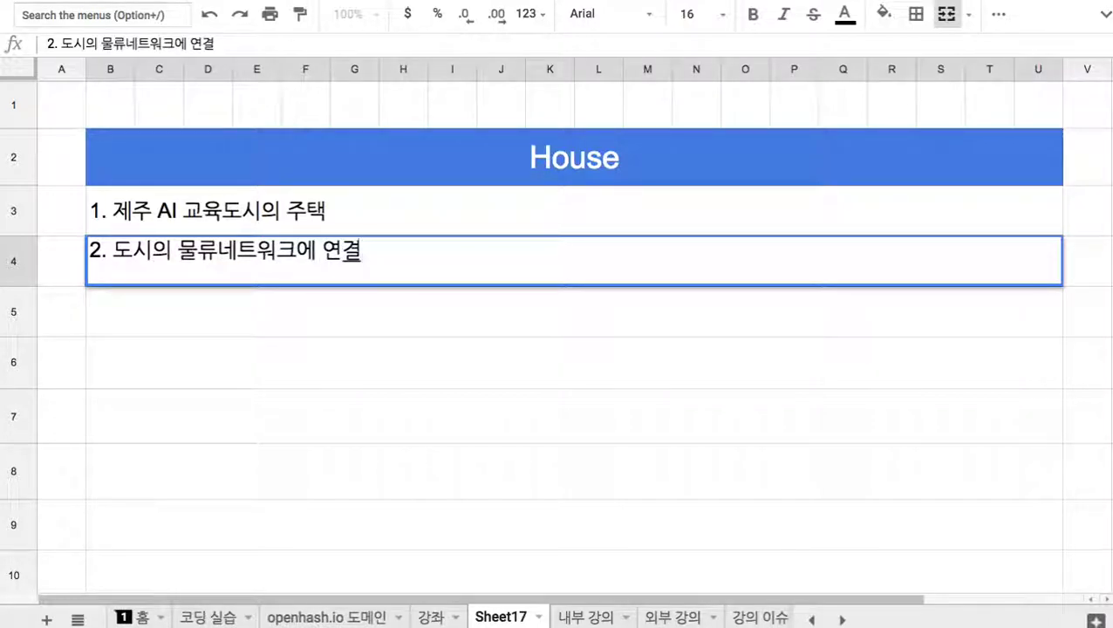
text(- 사람이 택배)
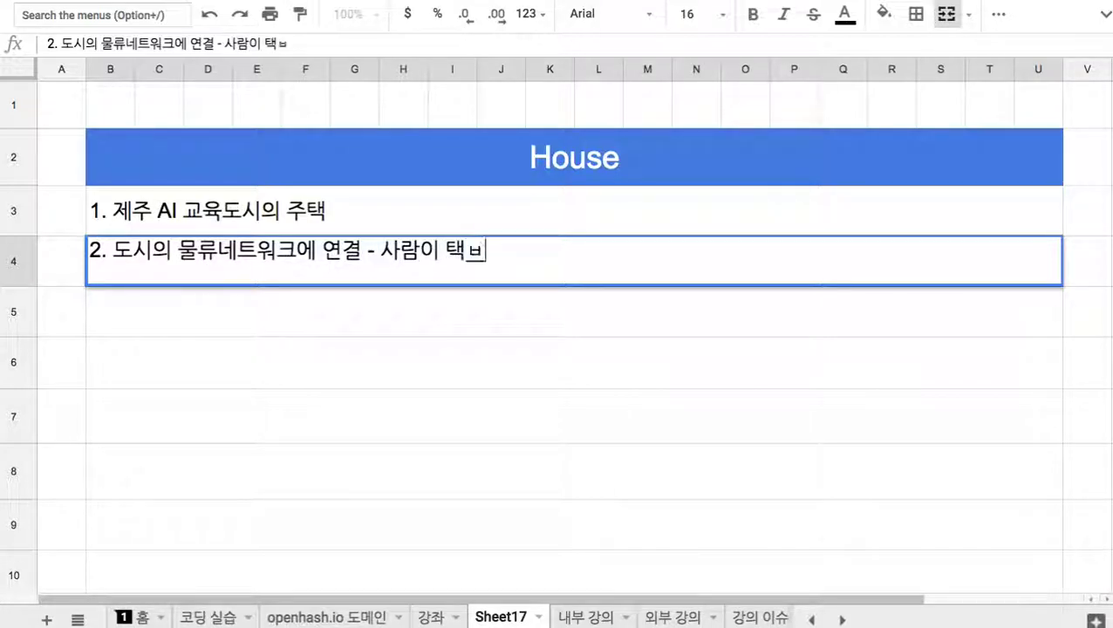
text(하지 않는)
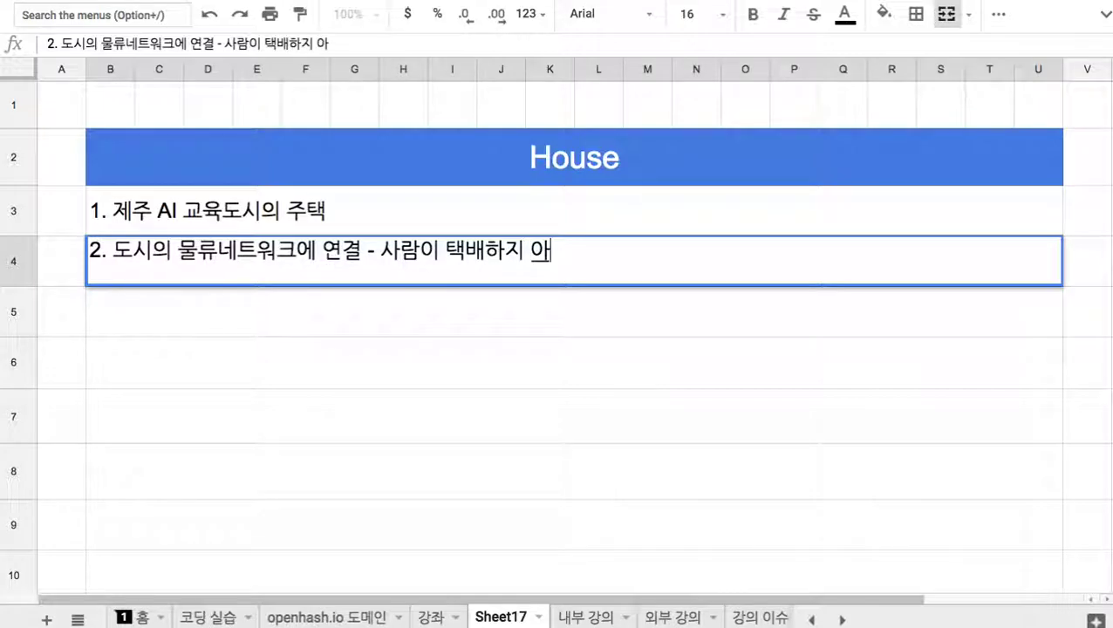
text(다.)
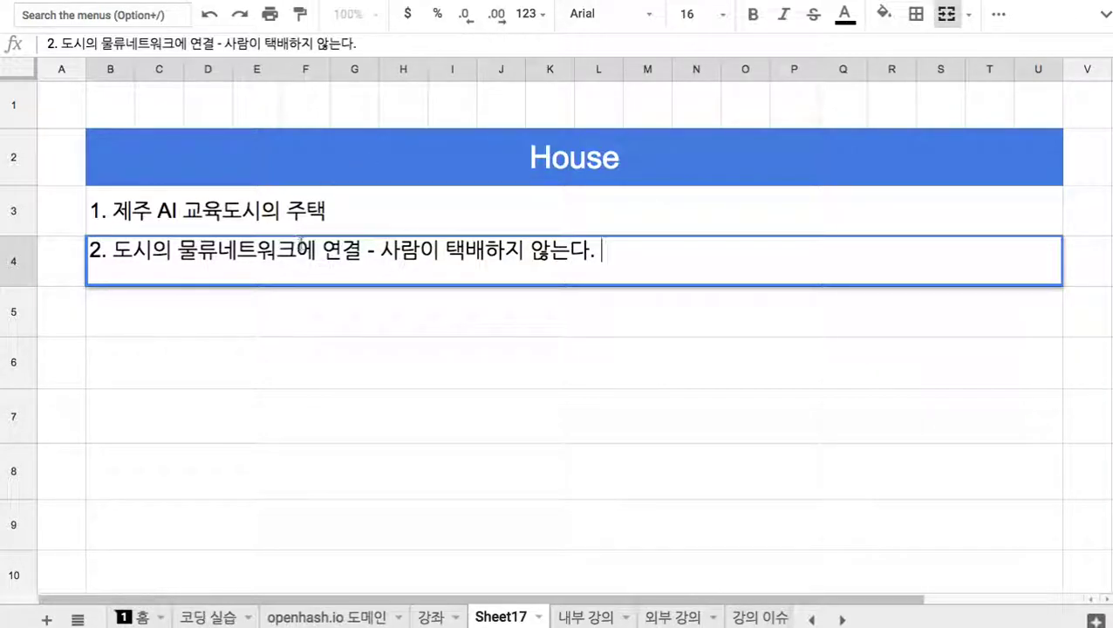
- Insert the address "Logistics.openhash.ai" after 물류네트워크 in the row 4 text
click(297, 250)
text(Logistics)
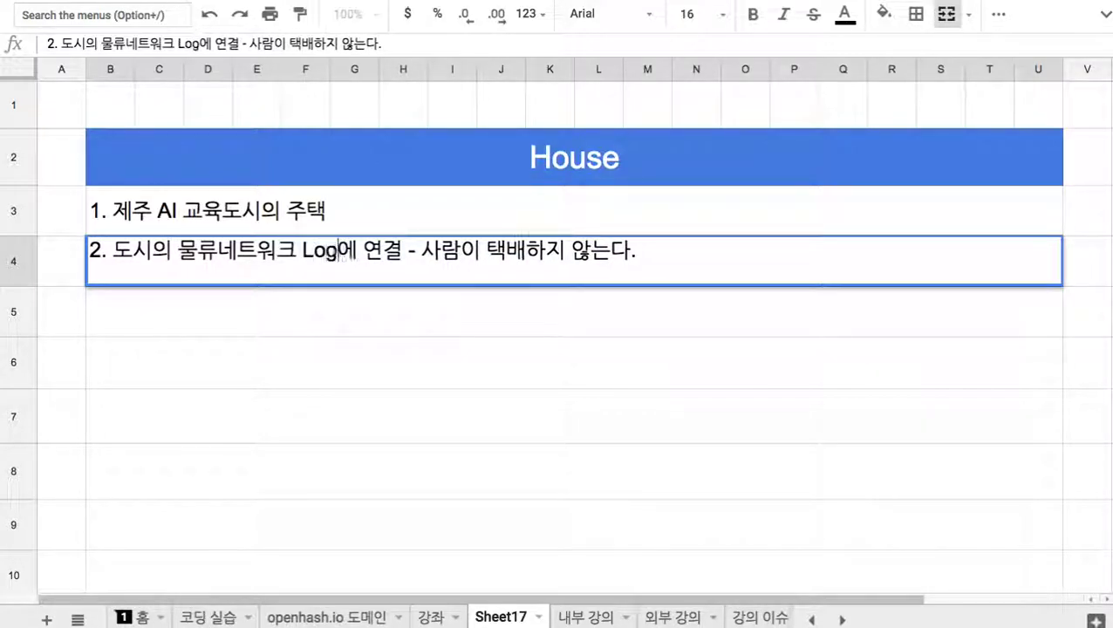
text(.openha)
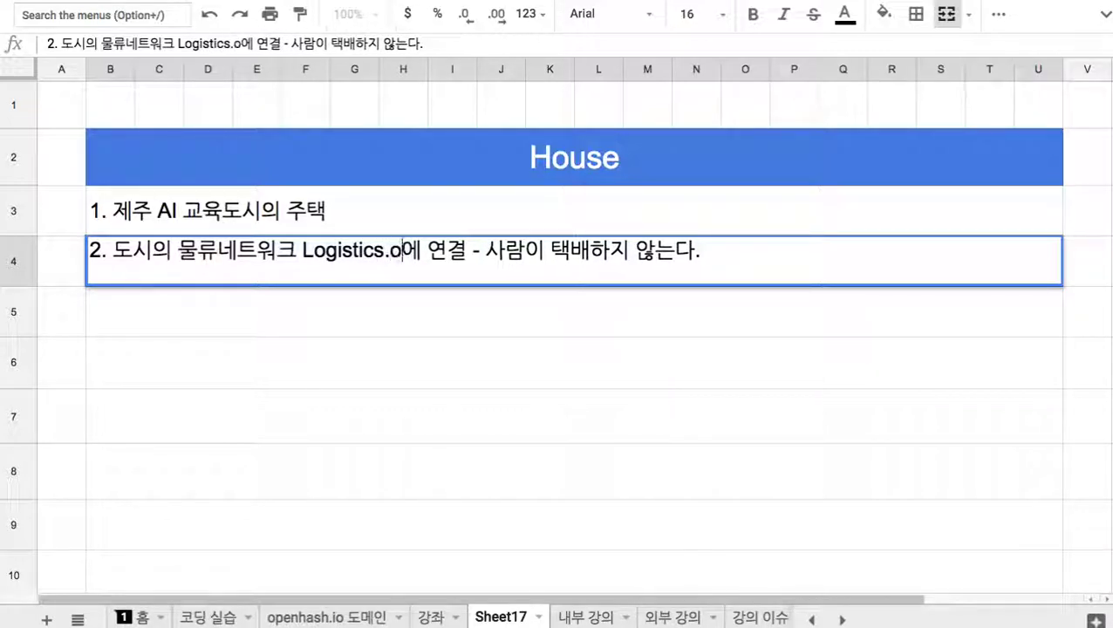
text(sh.ai)
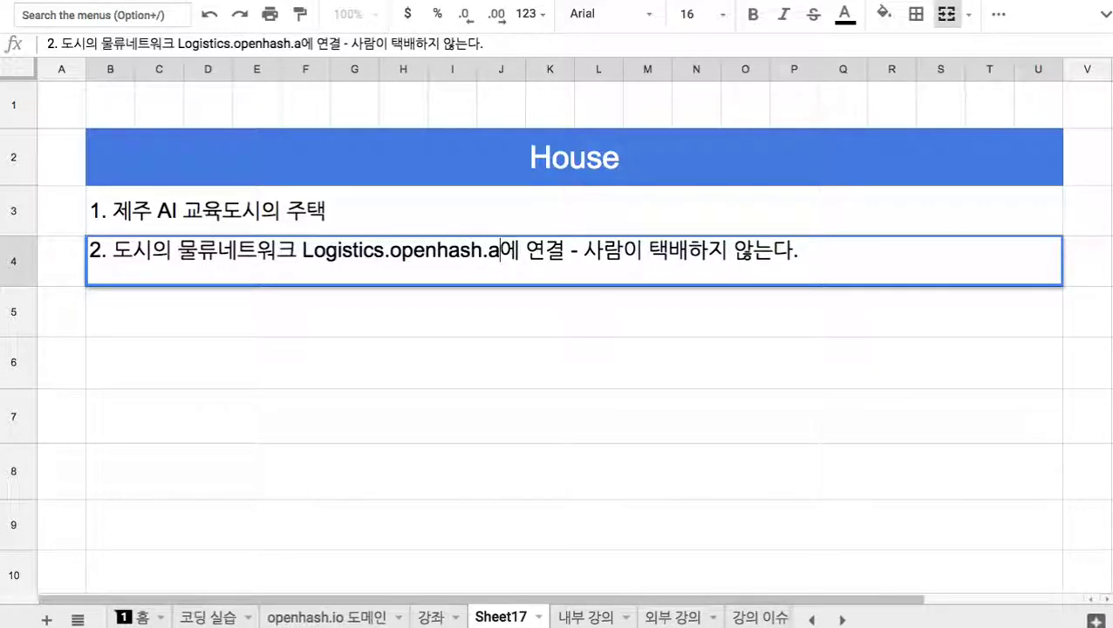
- Write "3. 친환경 에너지로 에너지 자급자족 - 풍력, 태양광, 바다..." in row 5
click(244, 313)
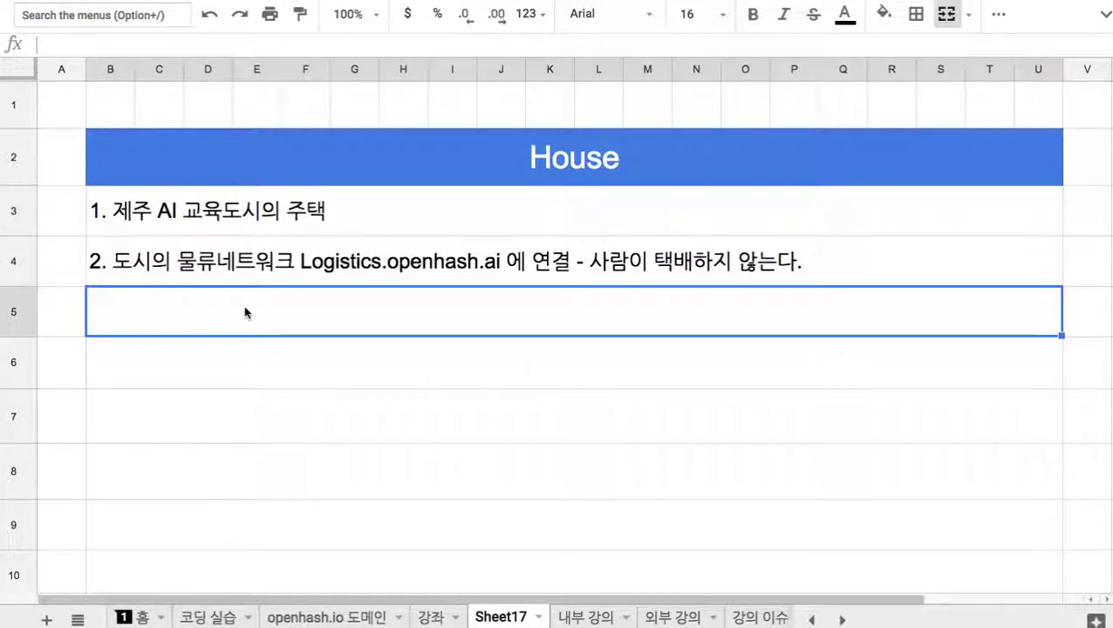
text(3. )
text(친환경 에넞)
text(지로)
text( 에너지 자급)
text(자족)
text( =)
text(- 풍력)
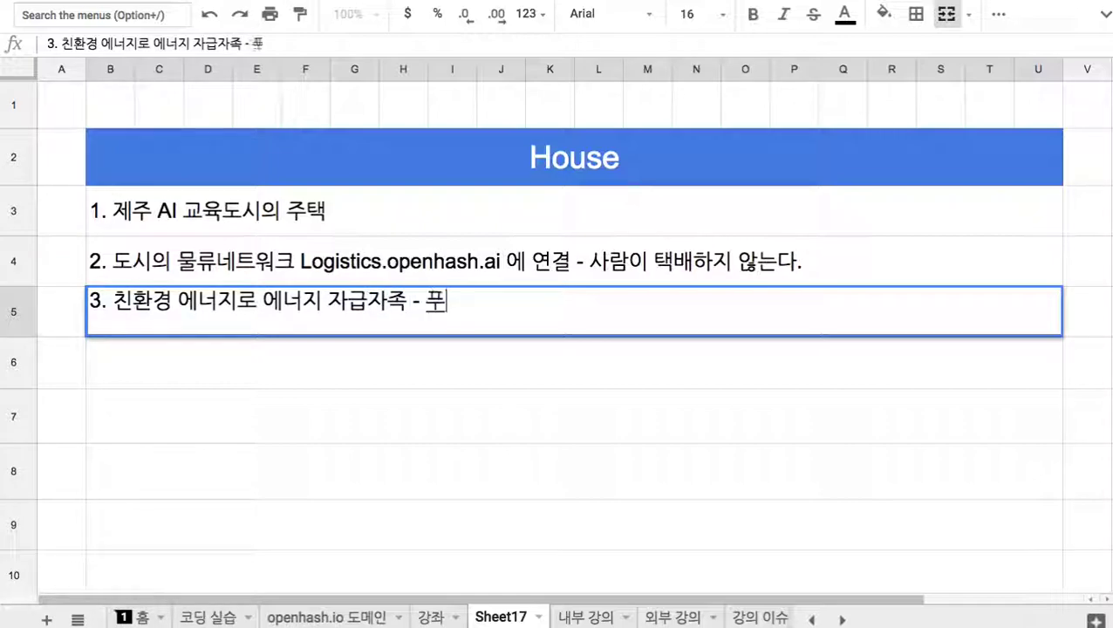
key(BackSpace)
text(력)
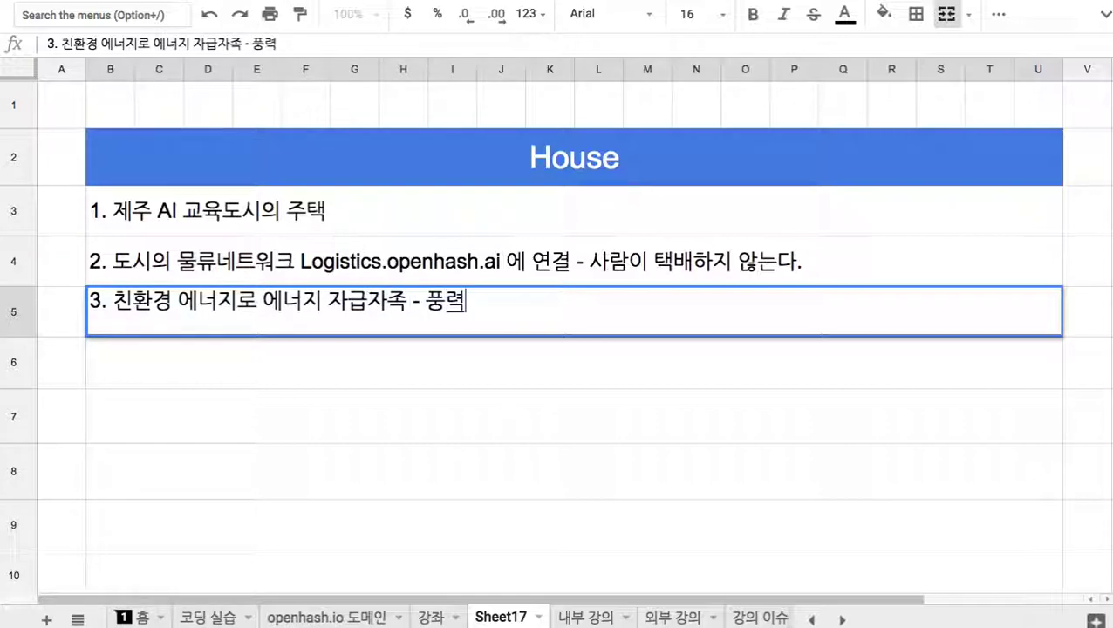
text(, 태양과ㅇ, )
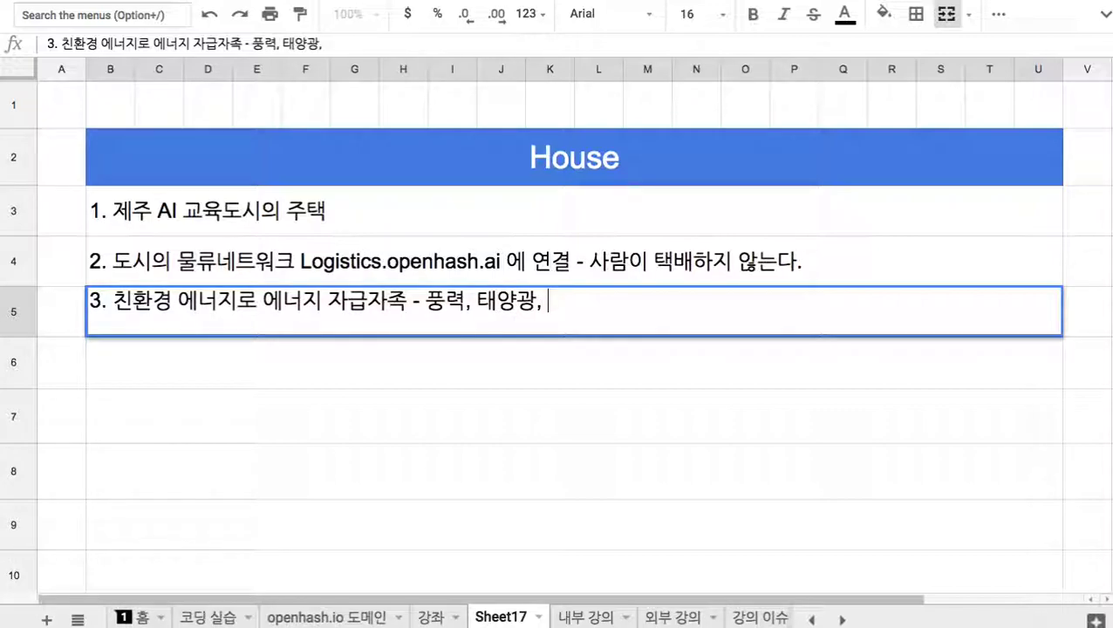
text(파)
key(BackSpace)
key(BackSpace)
text(바다...)
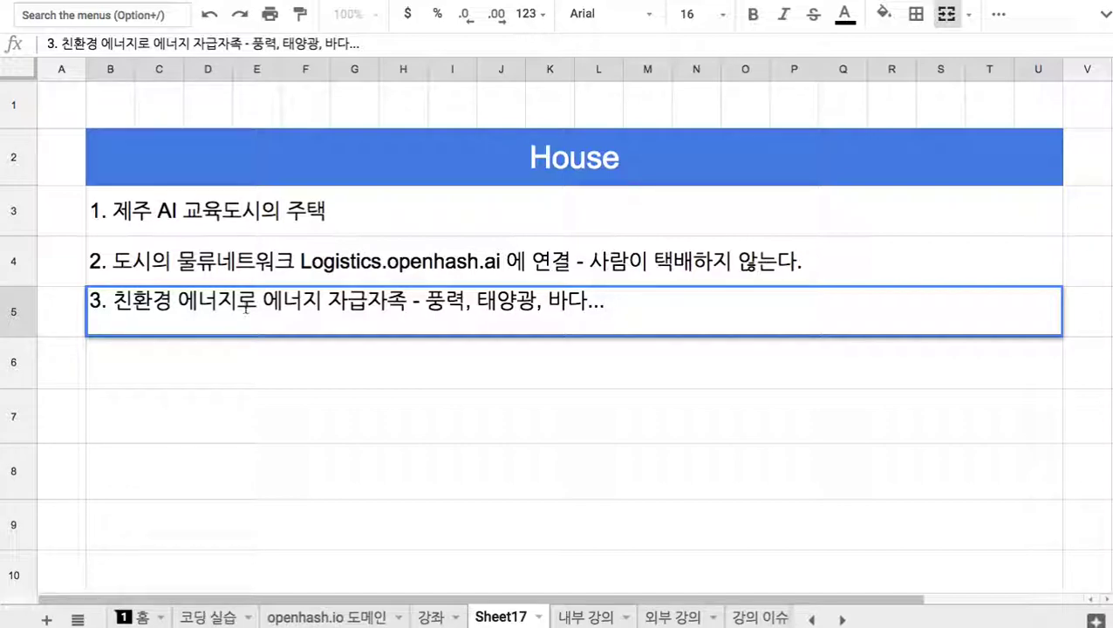
- Write "4. 에너지 P2P 거래 시스템으로 주택들 간에 에너지를 사고파는 체계" in row 6
click(283, 377)
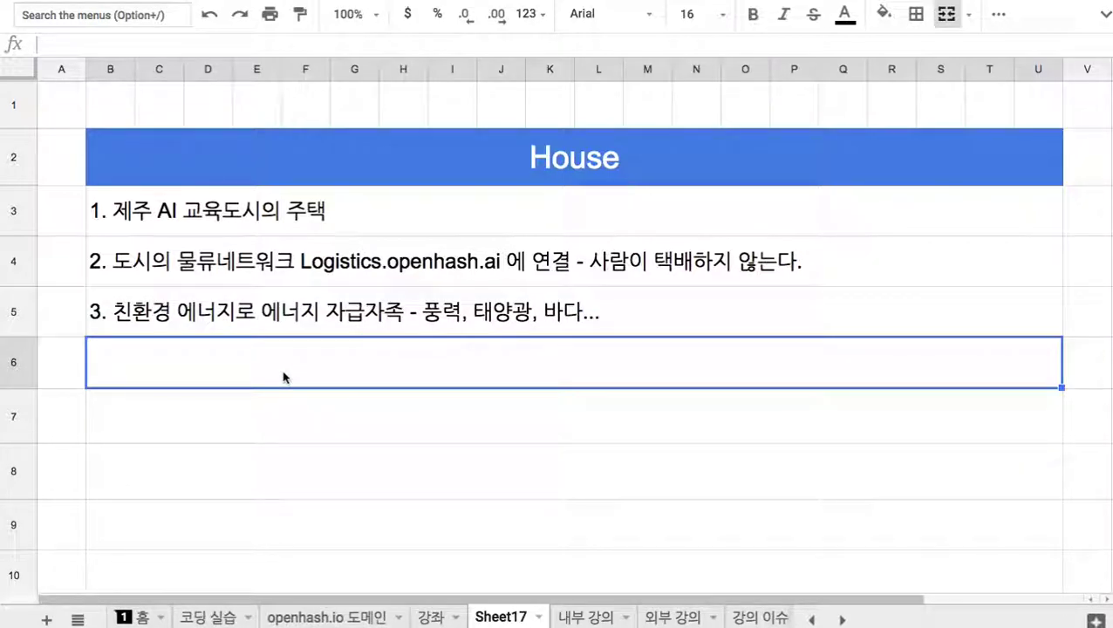
text(4. )
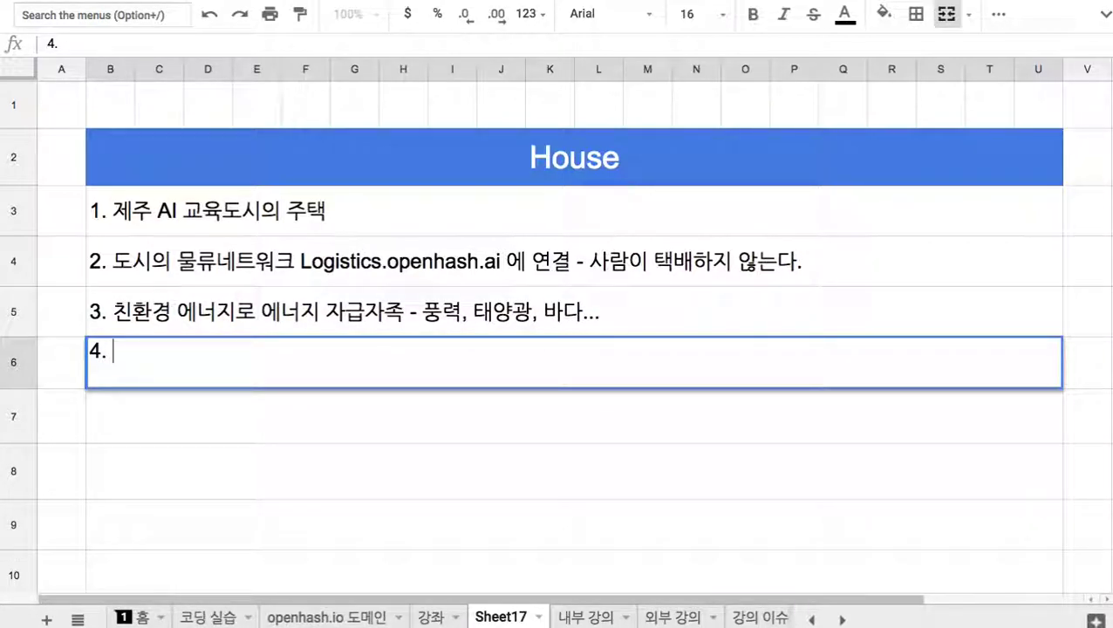
text(에너지 )
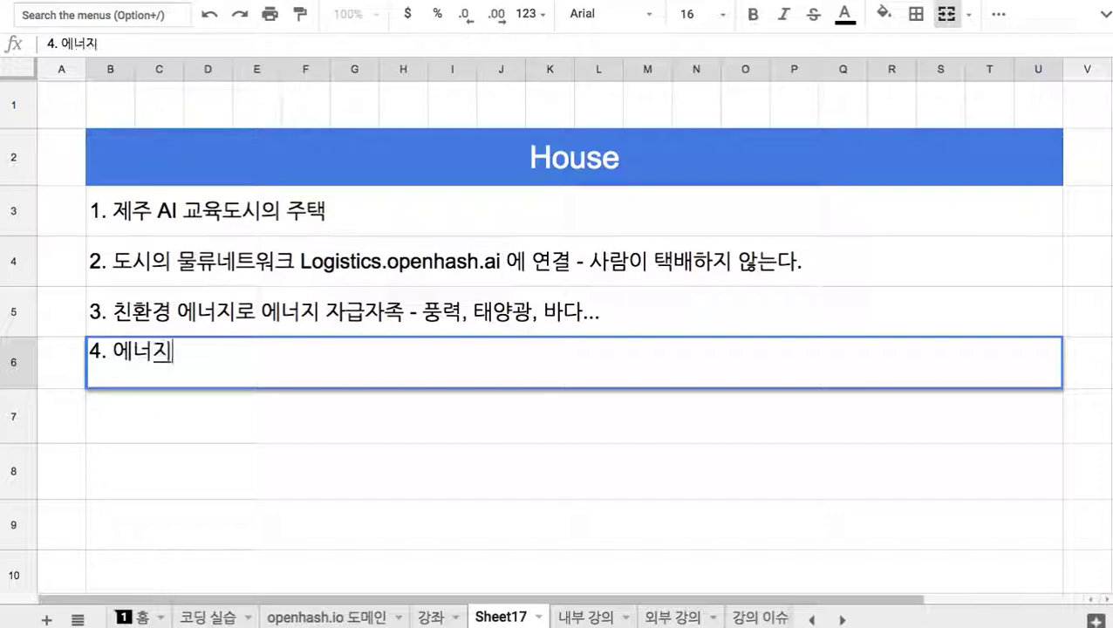
text(P2P)
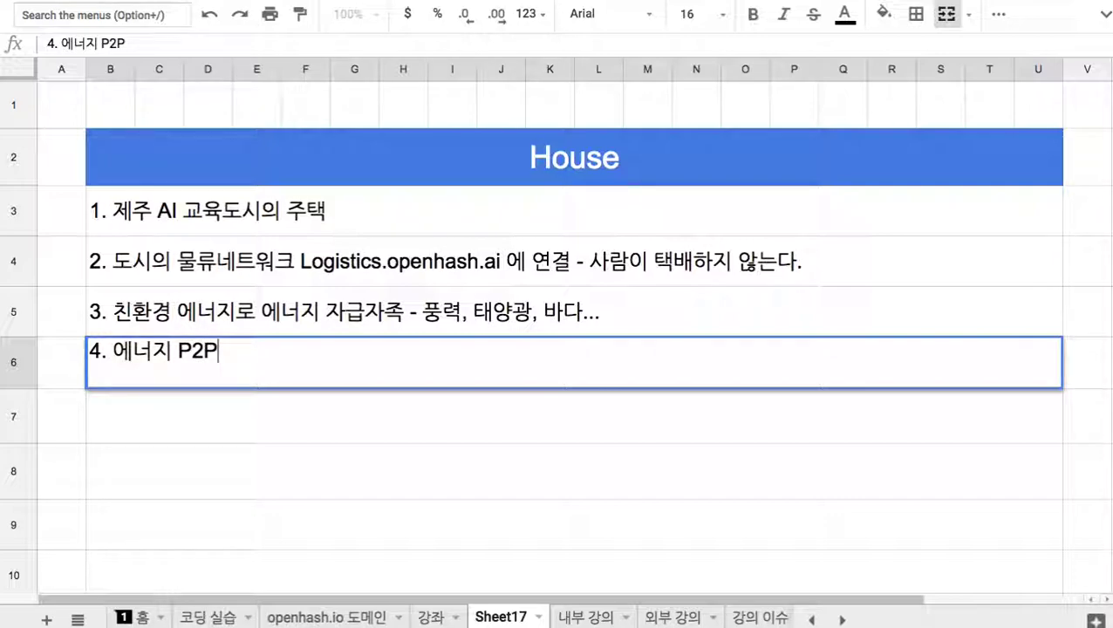
text( 거래 시스템으로 )
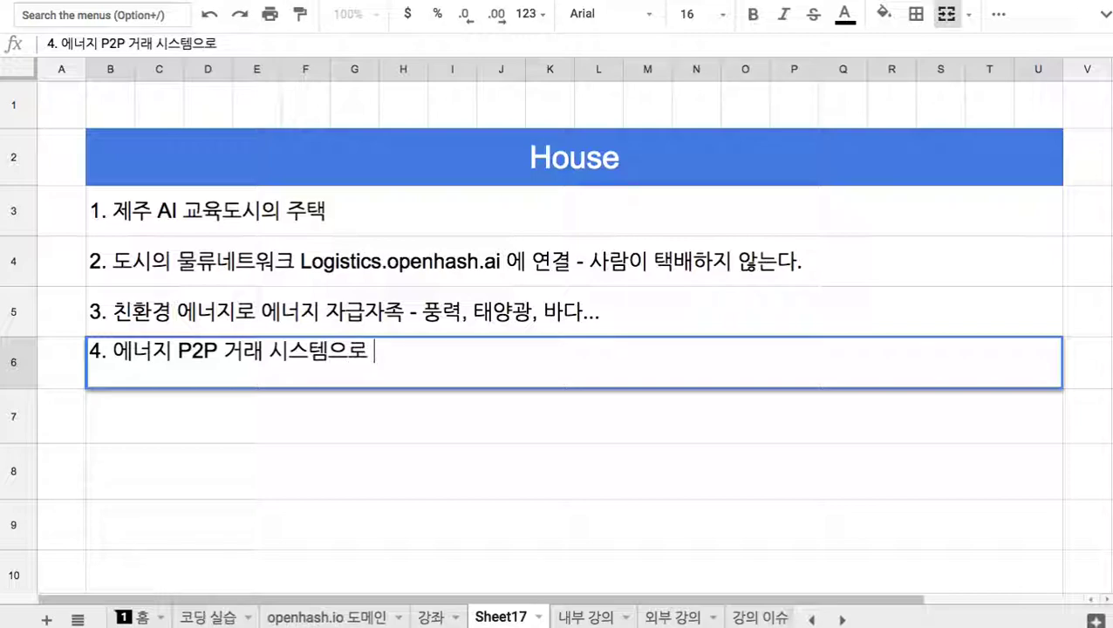
text(ㅈ주택들 간에 )
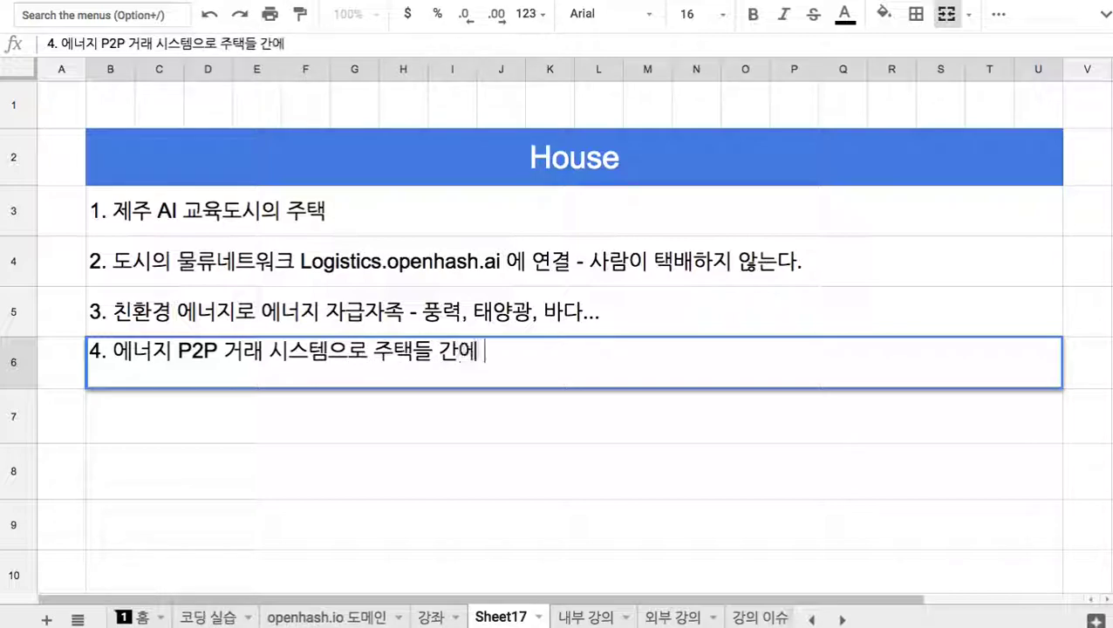
text(에너지를 )
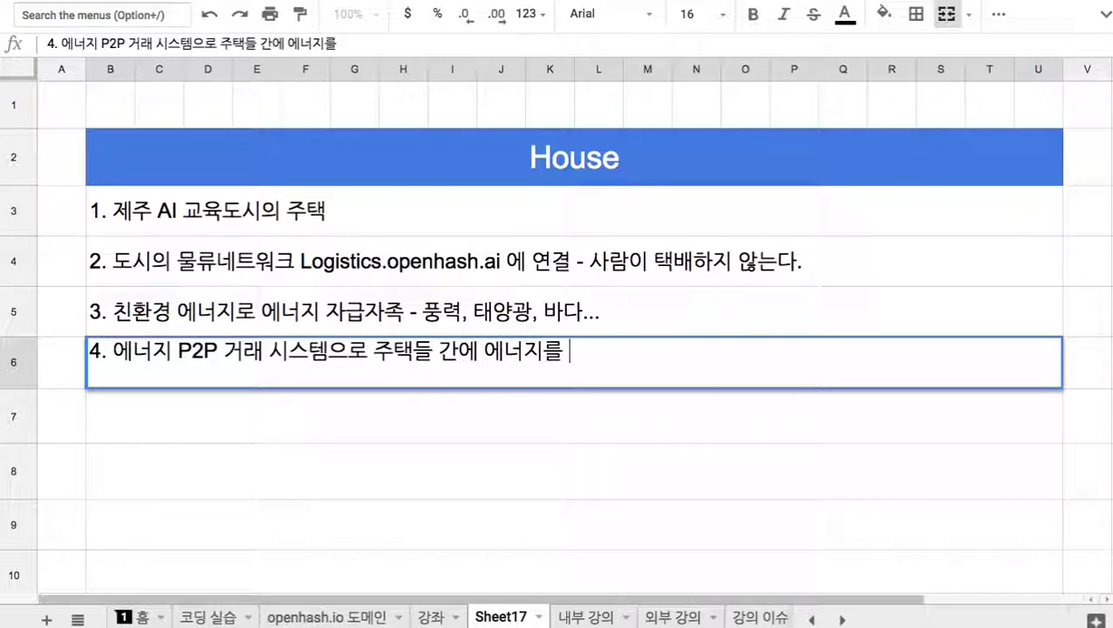
text(사고파는 체계)
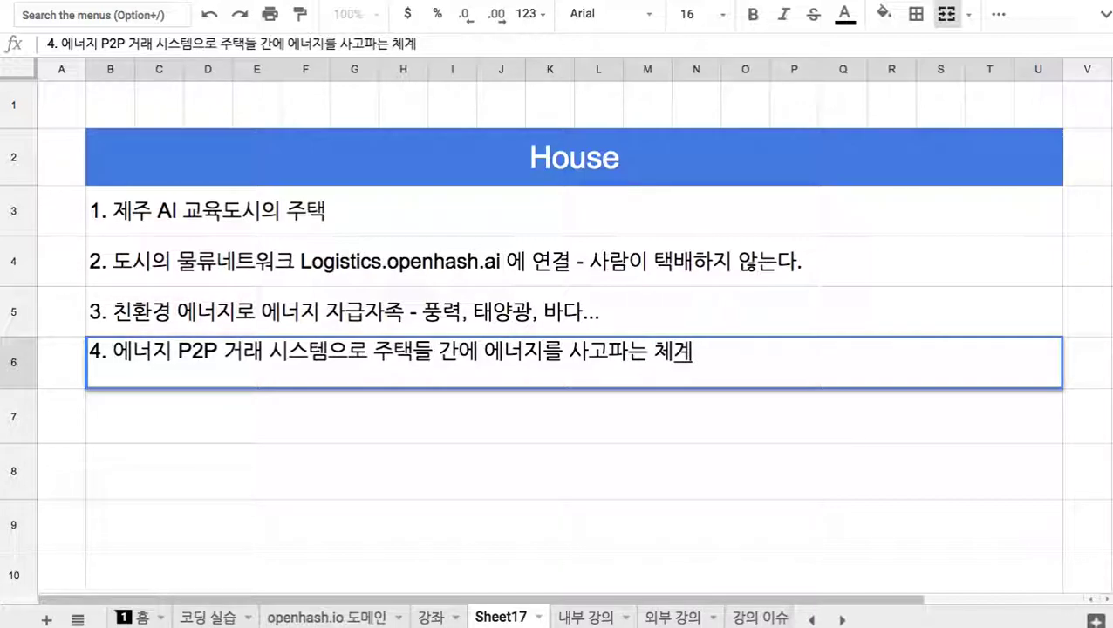
- Go back to the 코딩 실습 sheet, review the ENERGY column's items and bring up the ENERGY heading's link
click(209, 617)
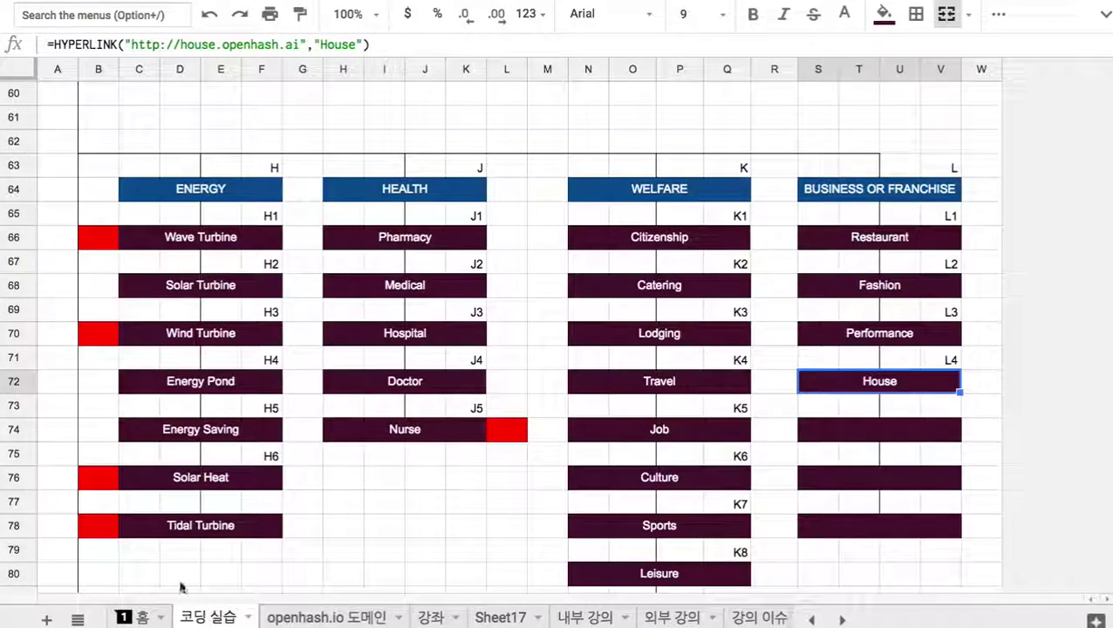
scroll(297, 484, up, 1)
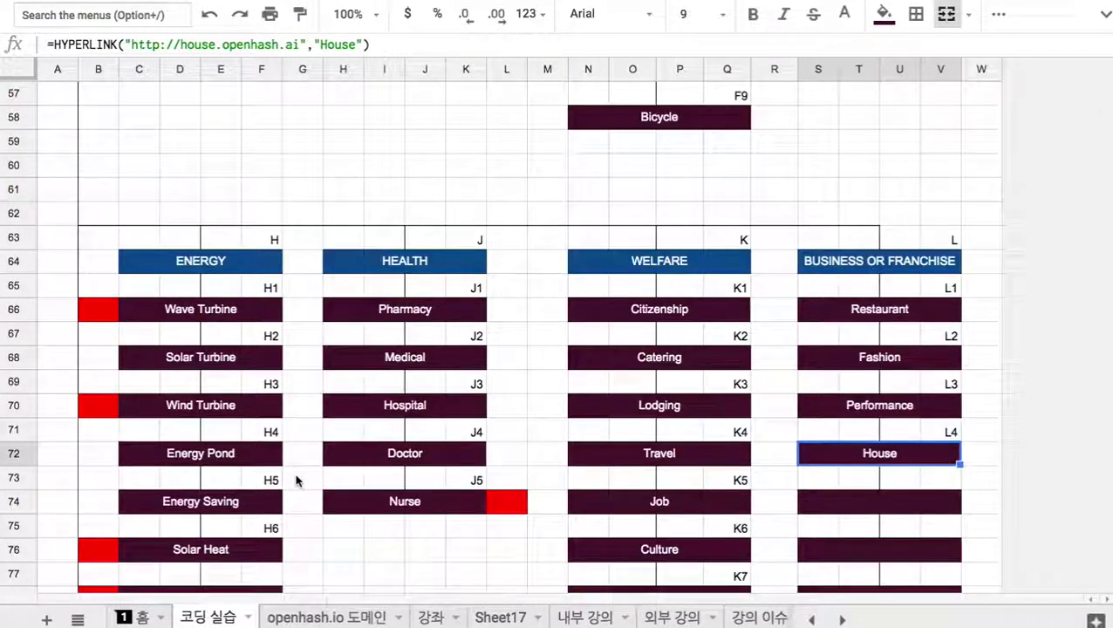
click(213, 265)
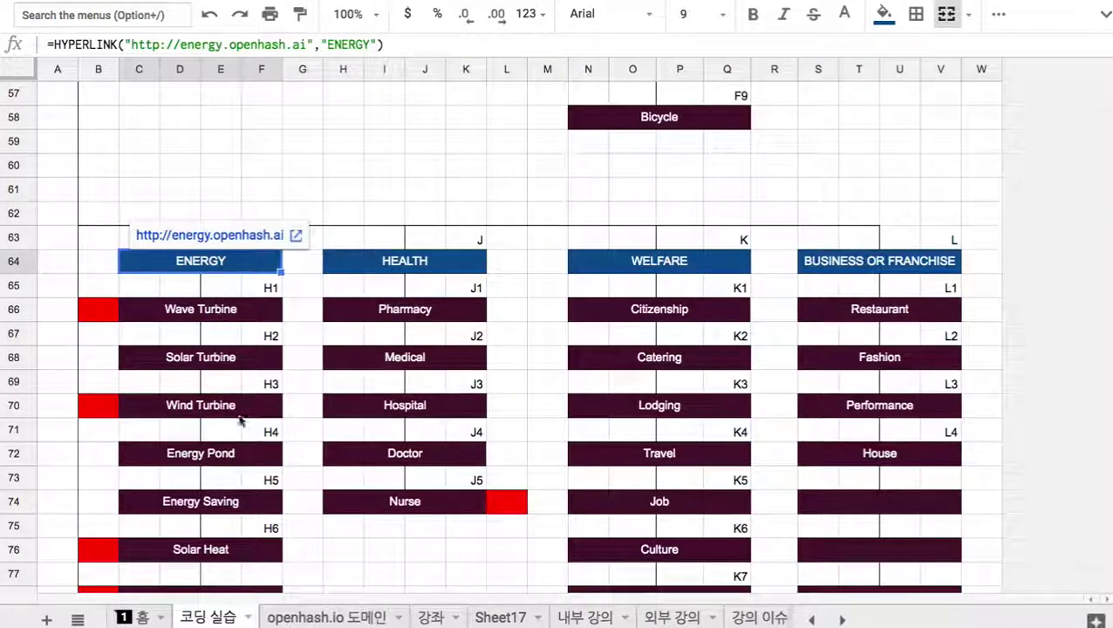
scroll(256, 494, down, 2)
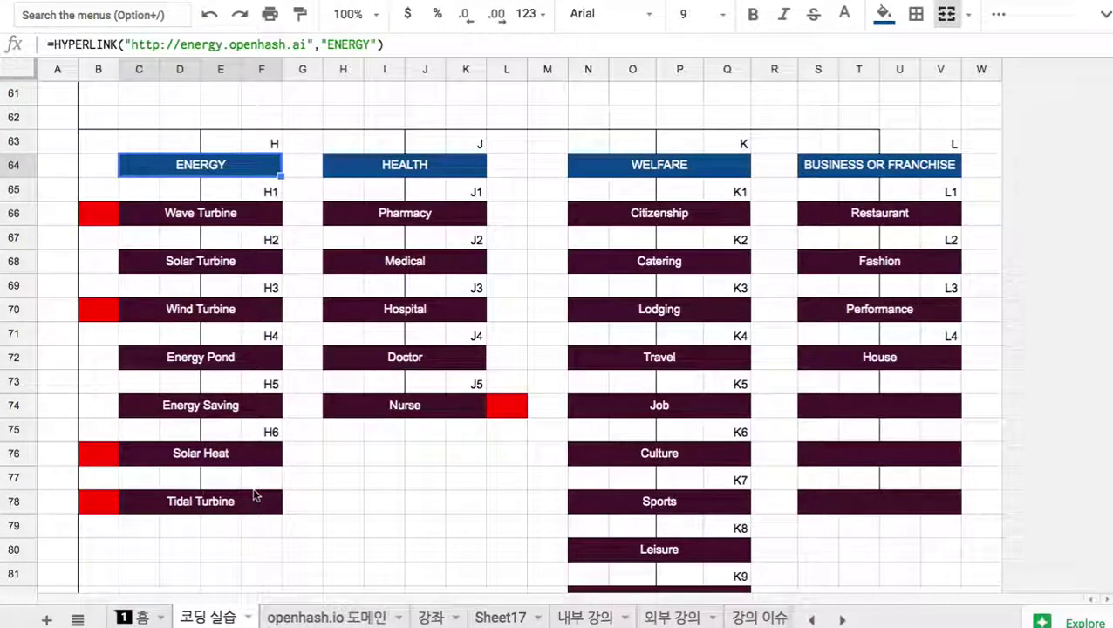
click(201, 167)
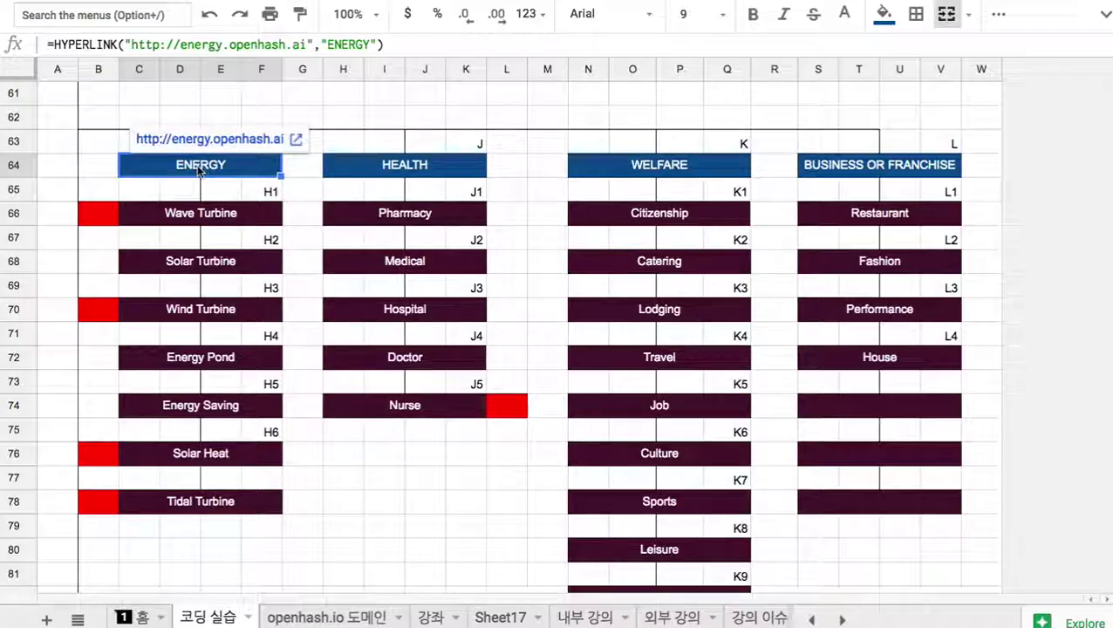
- Open the ENERGY heading's link, return to Sheet17 and number row 7 with "5."
click(213, 142)
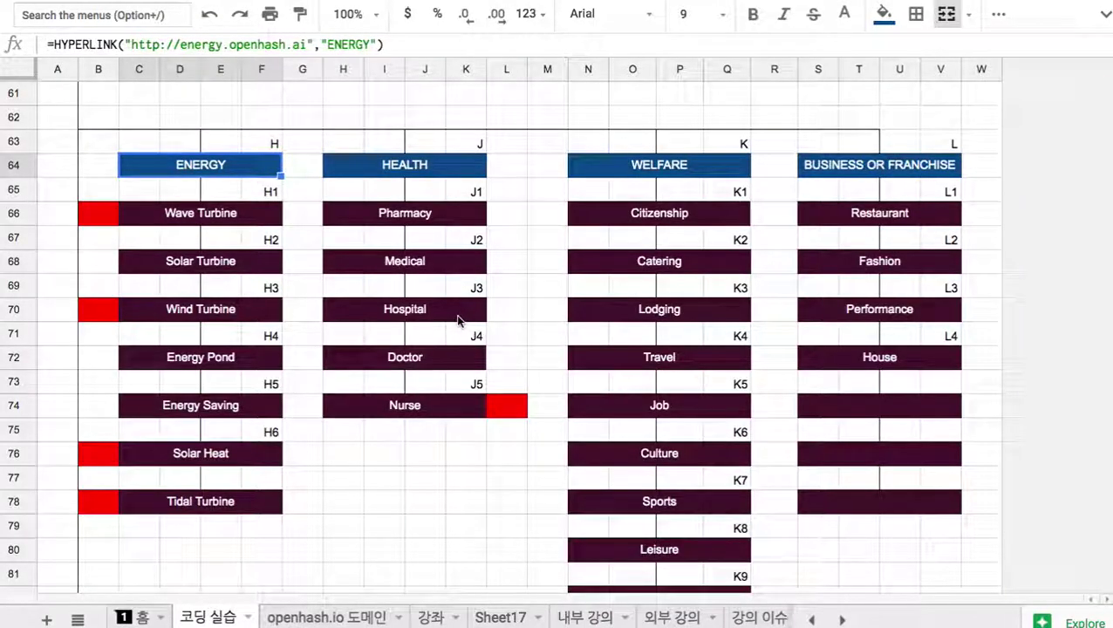
mouse_move(458, 320)
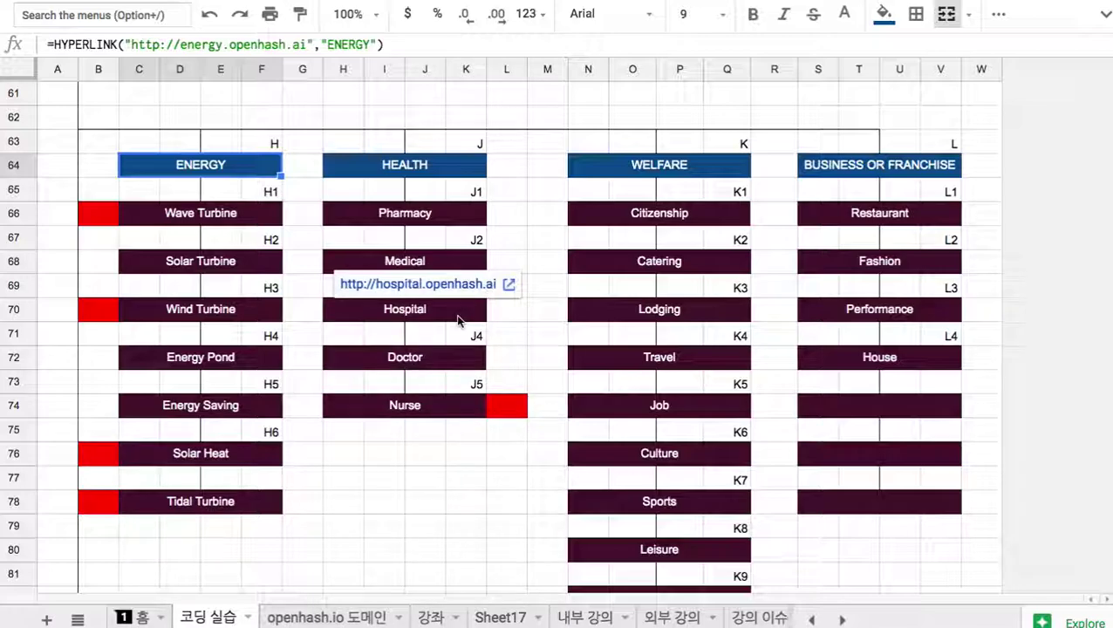
click(493, 618)
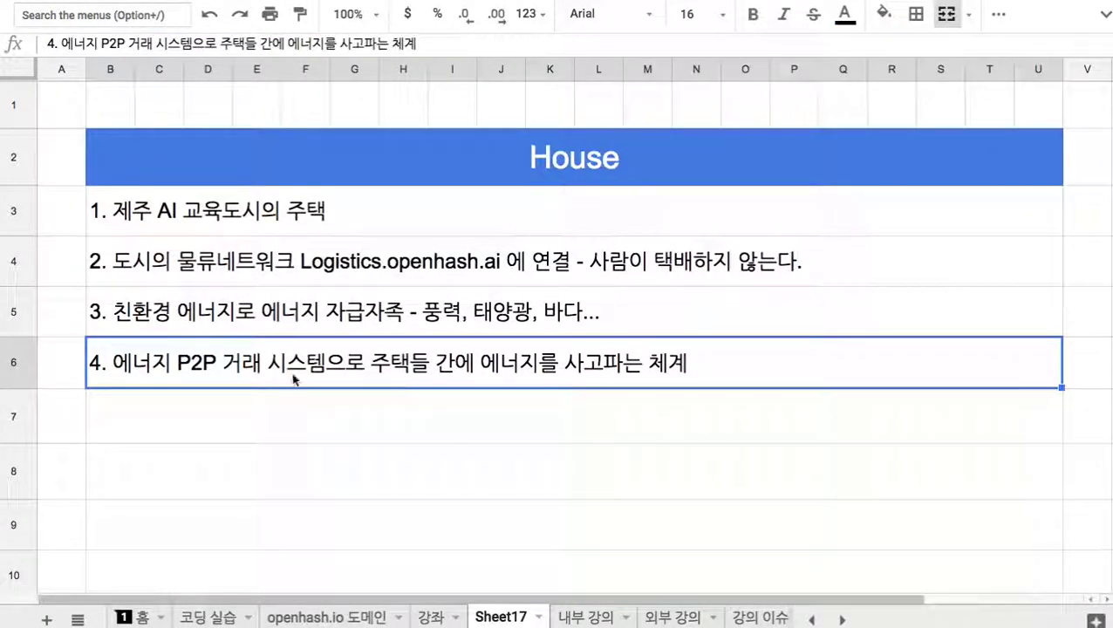
click(289, 406)
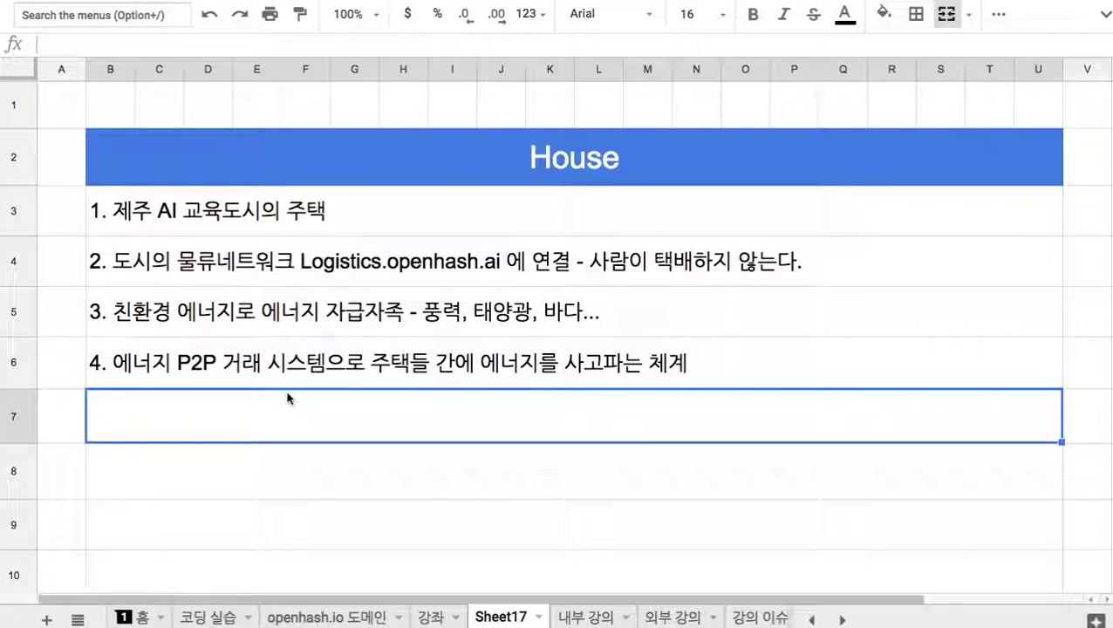
text(5.)
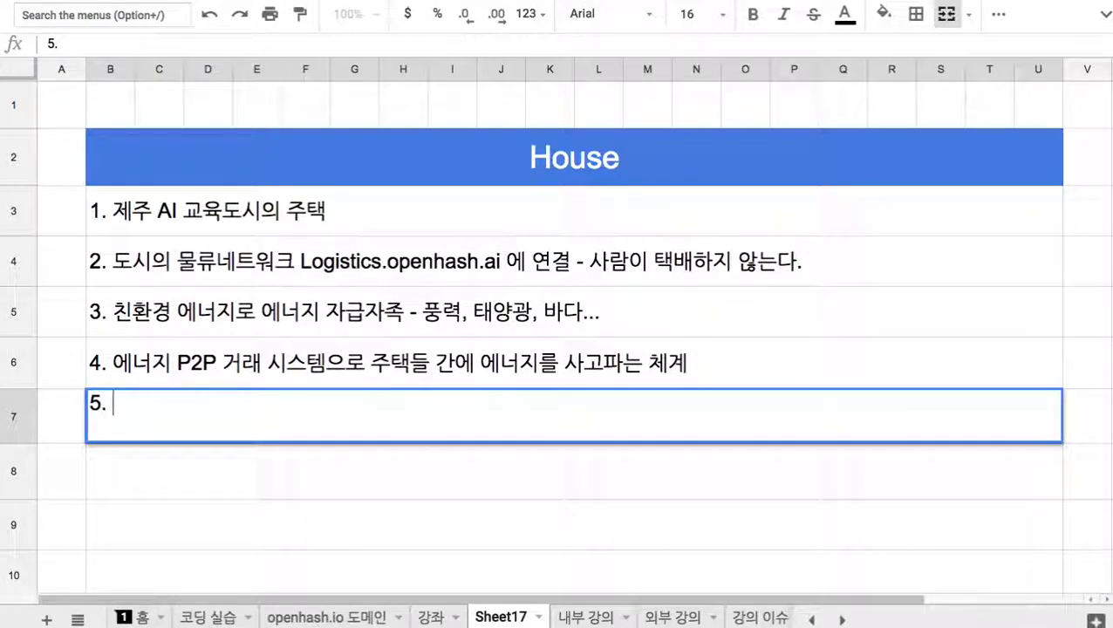
- Insert "단독" before 주택 in the row 3 text
double_click(296, 212)
text(다ㄴ독)
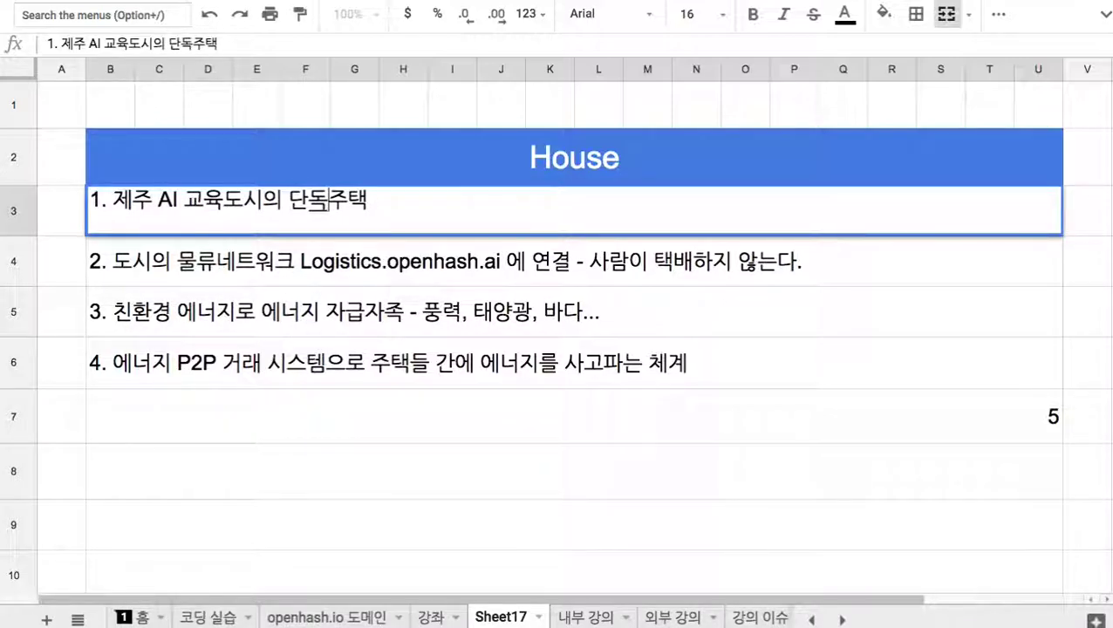
click(288, 408)
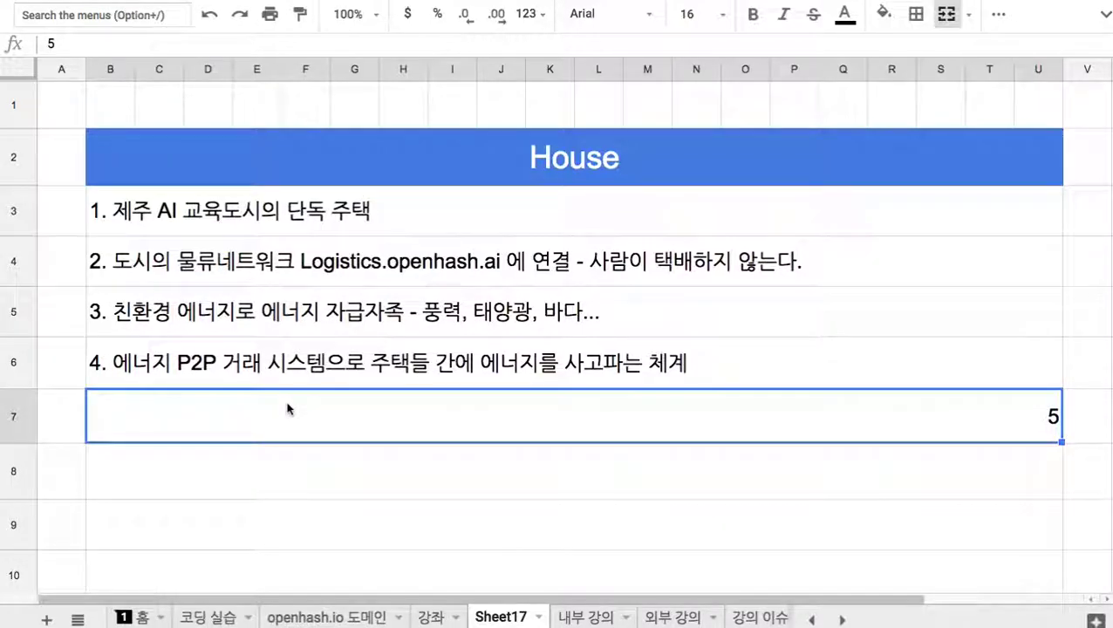
- Complete row 7 as "5. 교육도시는 시민들의 주거 복지를 무상 제공"
double_click(287, 408)
text(.)
text( 교육도시는 심)
text(민드르이 ㅈ)
key(BackSpace)
key(BackSpace)
key(BackSpace)
key(BackSpace)
key(BackSpace)
text(들의 주거)
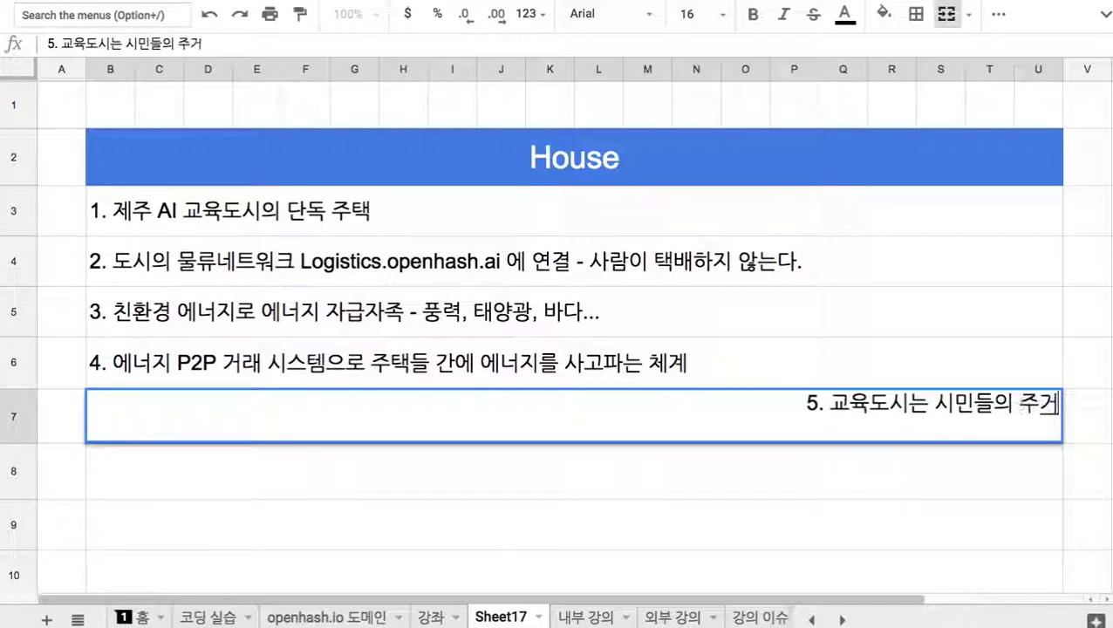
text(복지를 무상 제공)
key(Return)
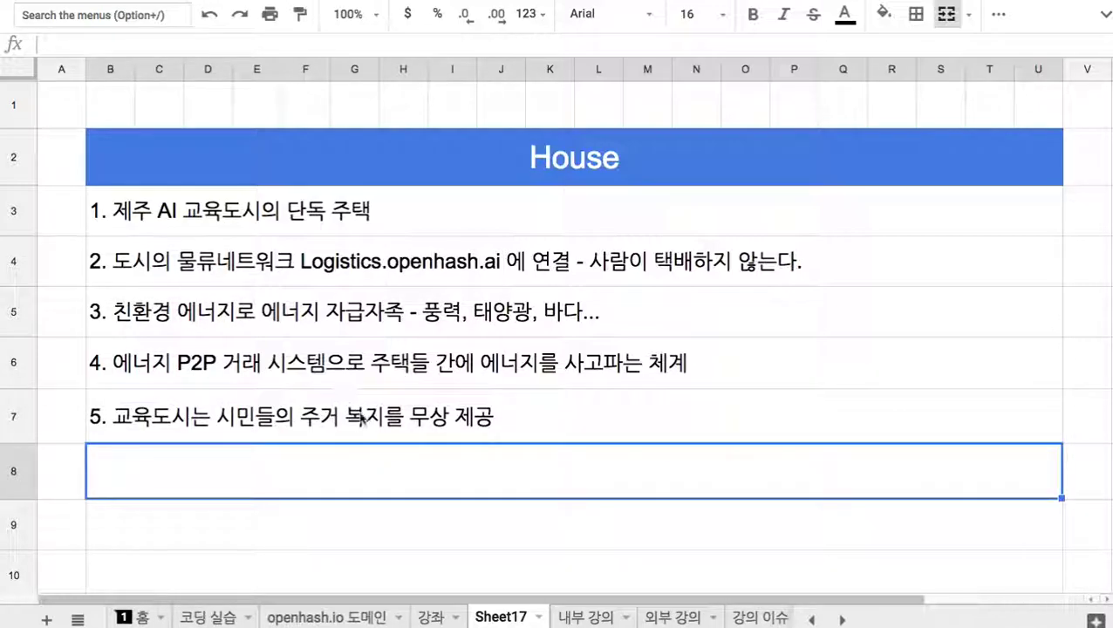
- Append "- 1인당 10평방미터 이상," to the end of the row 7 text
double_click(360, 413)
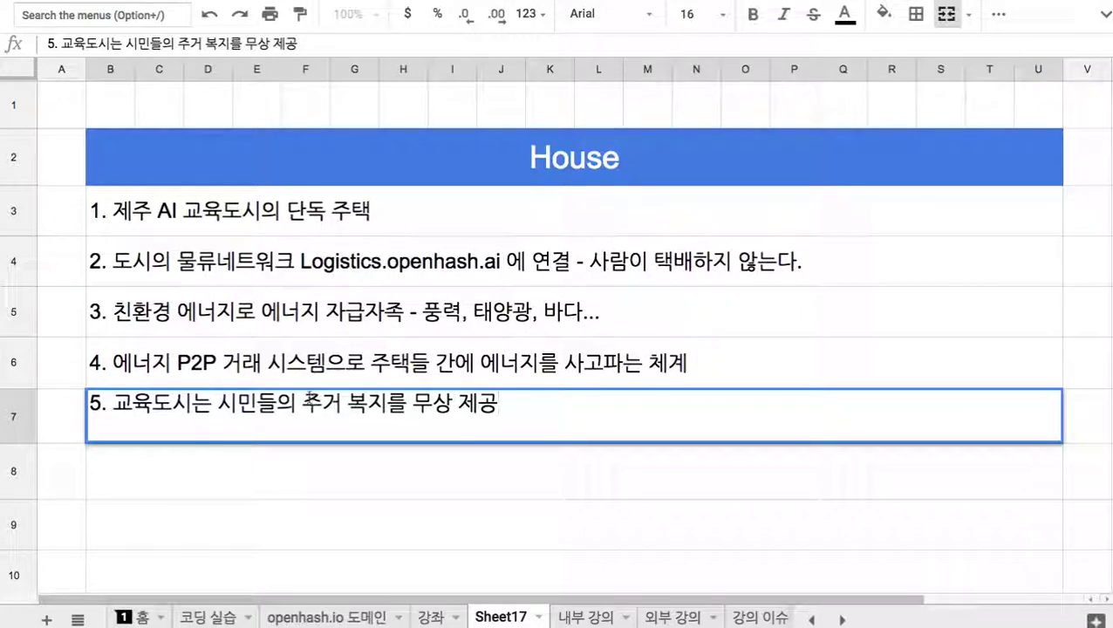
drag(306, 403, 406, 403)
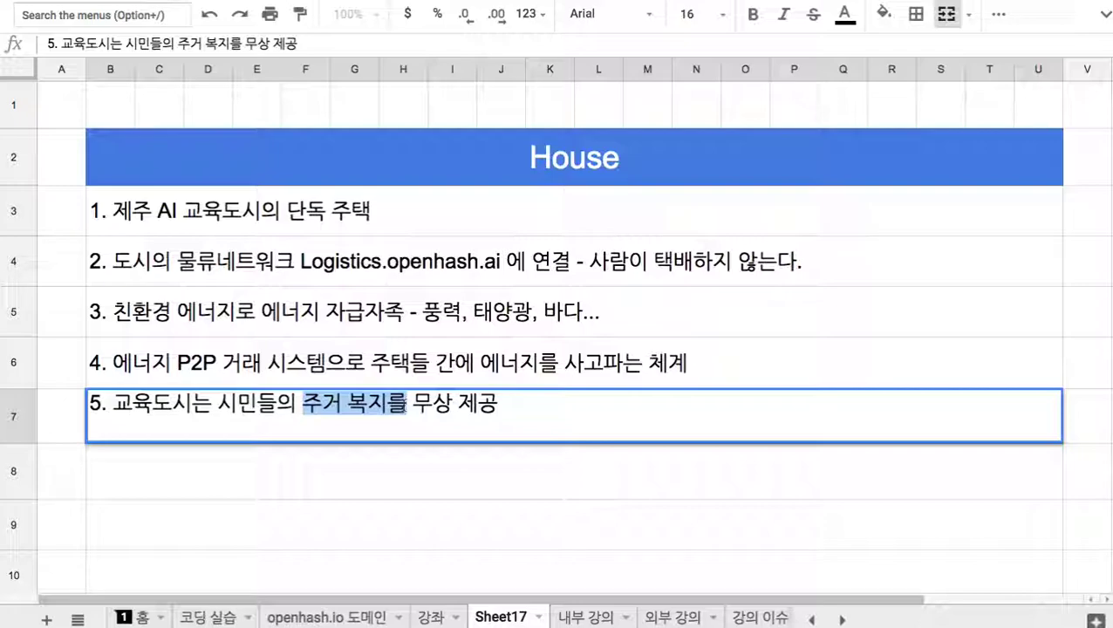
click(520, 409)
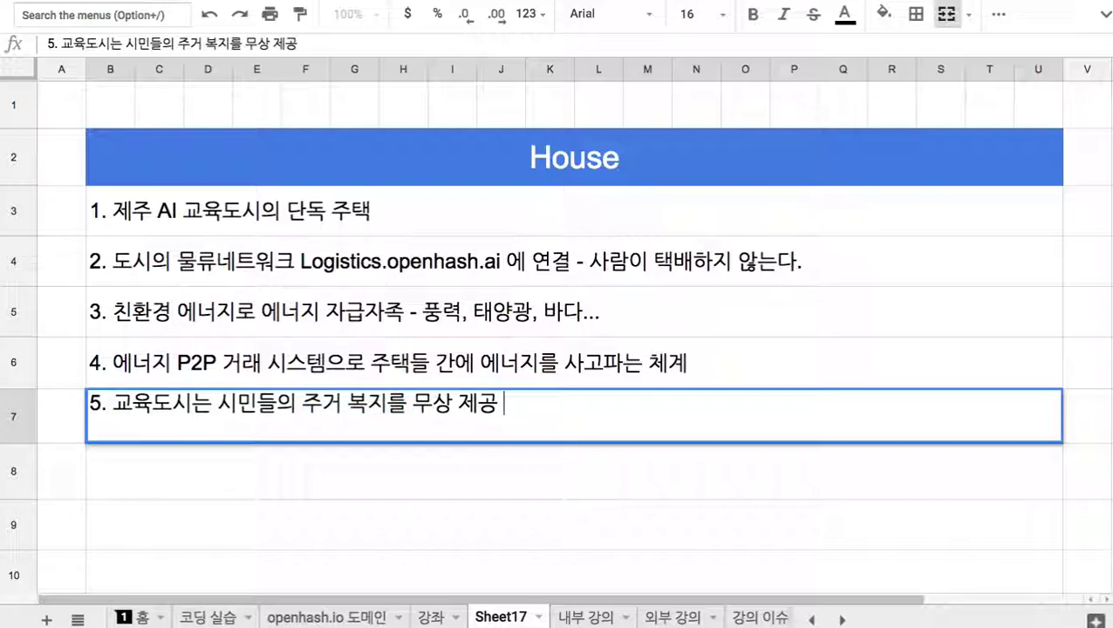
text(1인당 1)
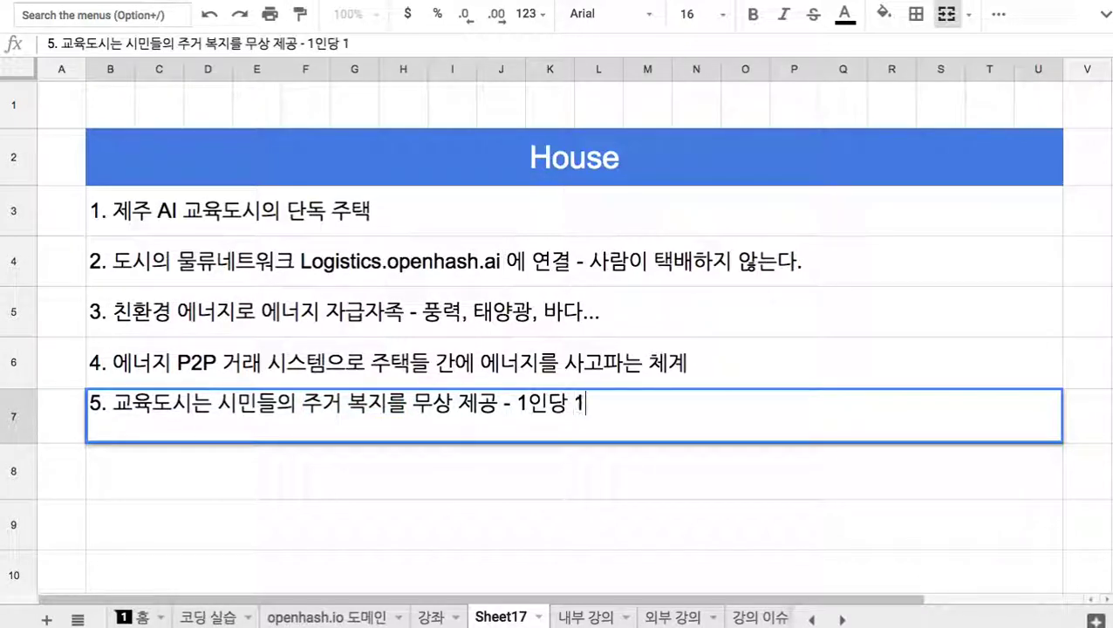
text(0평방)
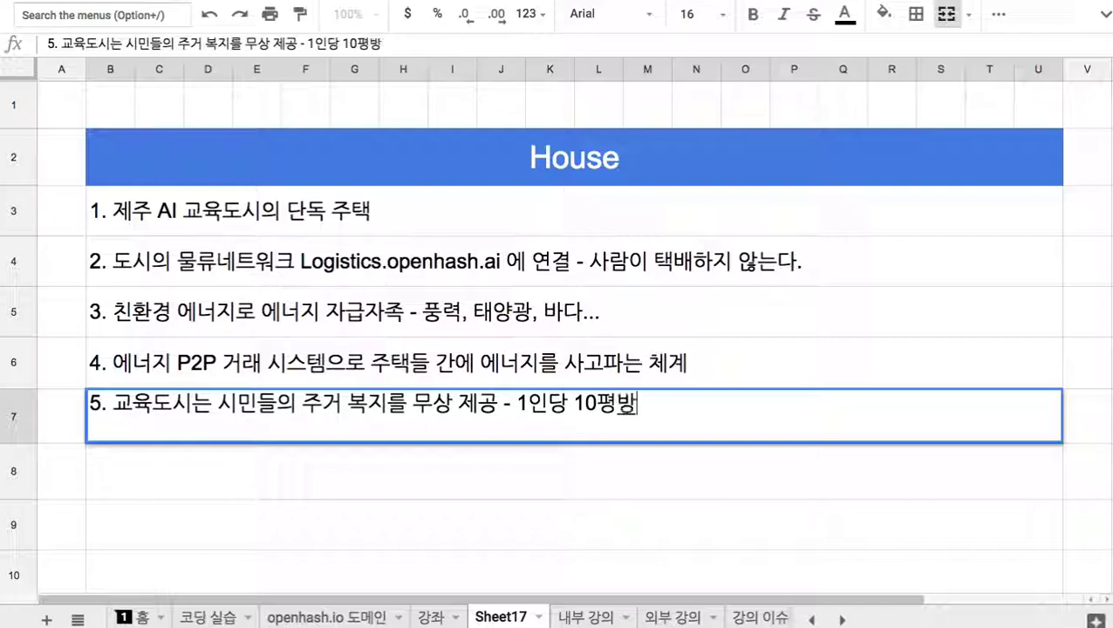
text(미터 이상,)
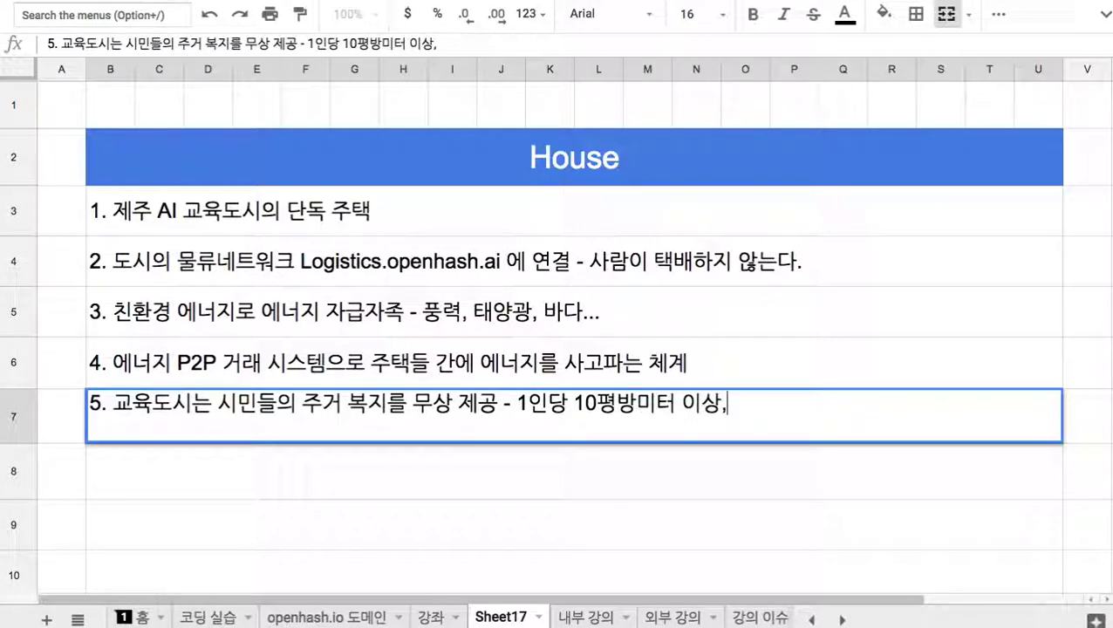
- Continue the row 7 text with the amenities "침대, 샤워부스, 화장실, 치약, 치솔, ..."
text( 침대)
text(, 세면)
key(BackSpace)
key(BackSpace)
key(BackSpace)
key(BackSpace)
text(샤워붓)
text(스)
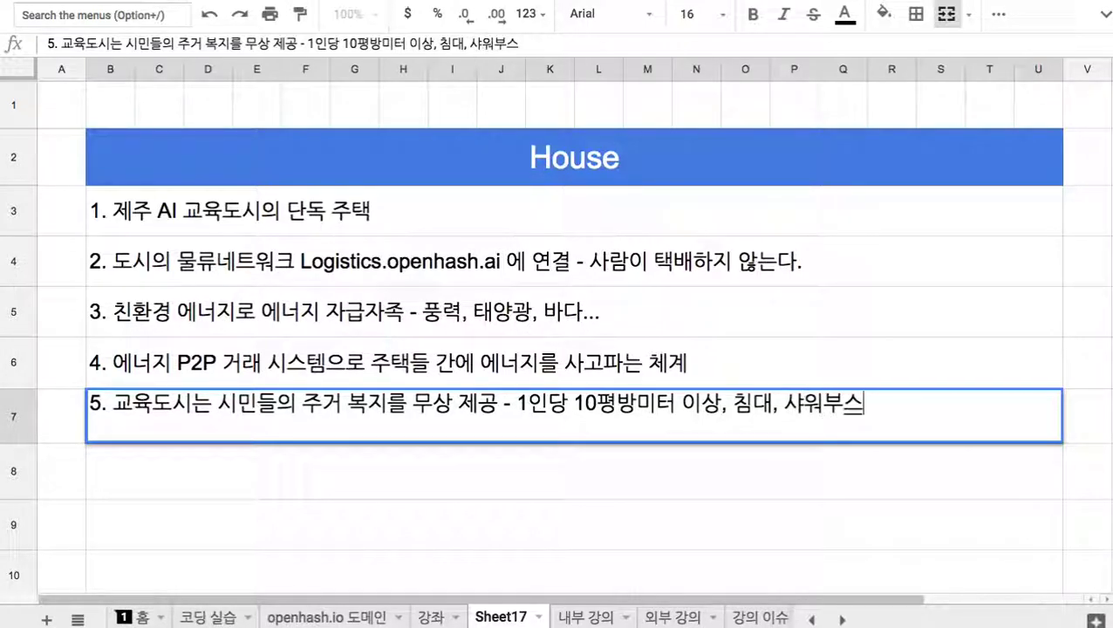
text(, )
text(화장실)
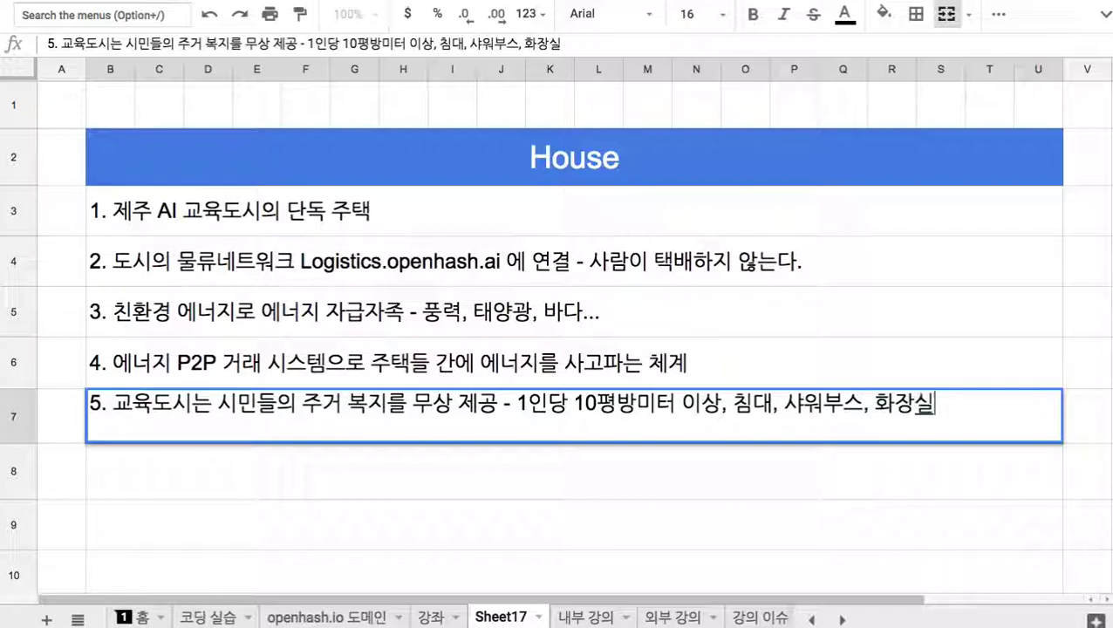
text(, 치)
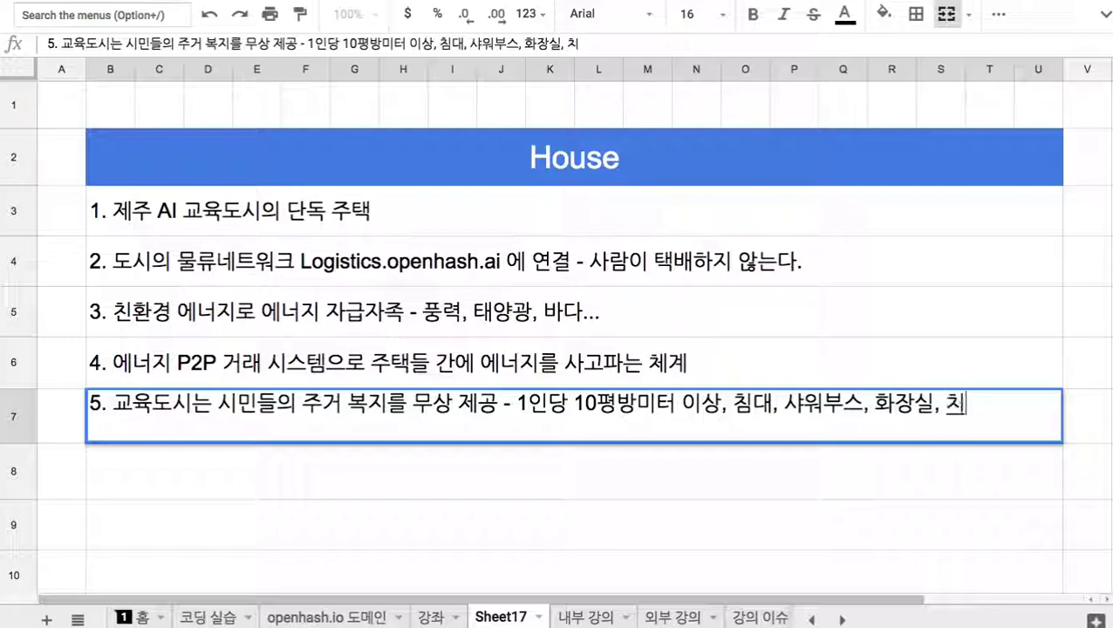
text(약, 치솔)
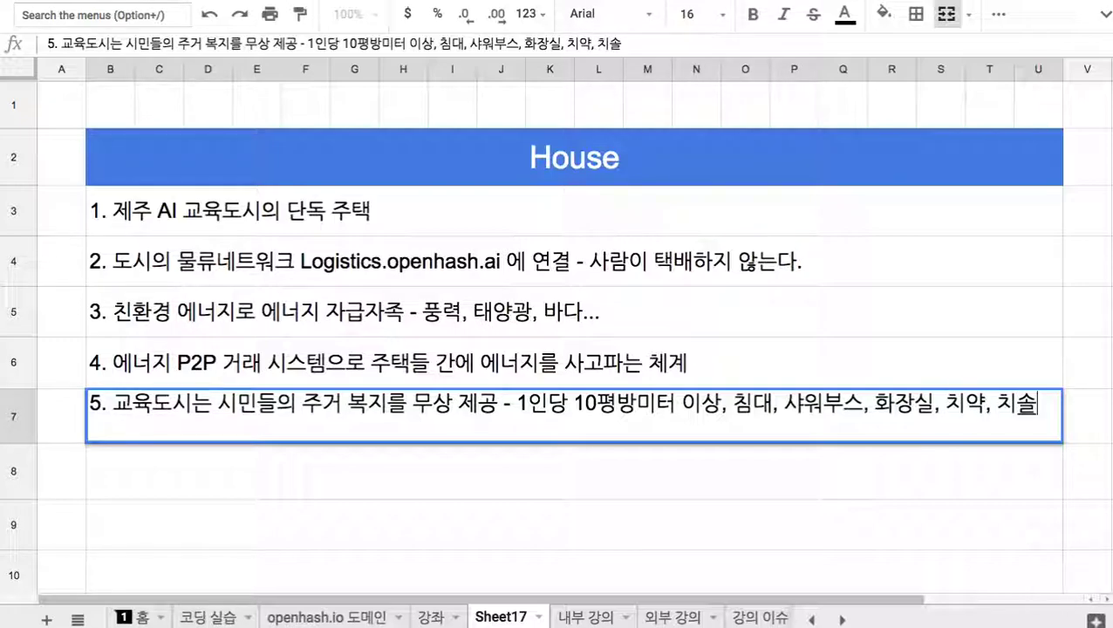
text(, ...)
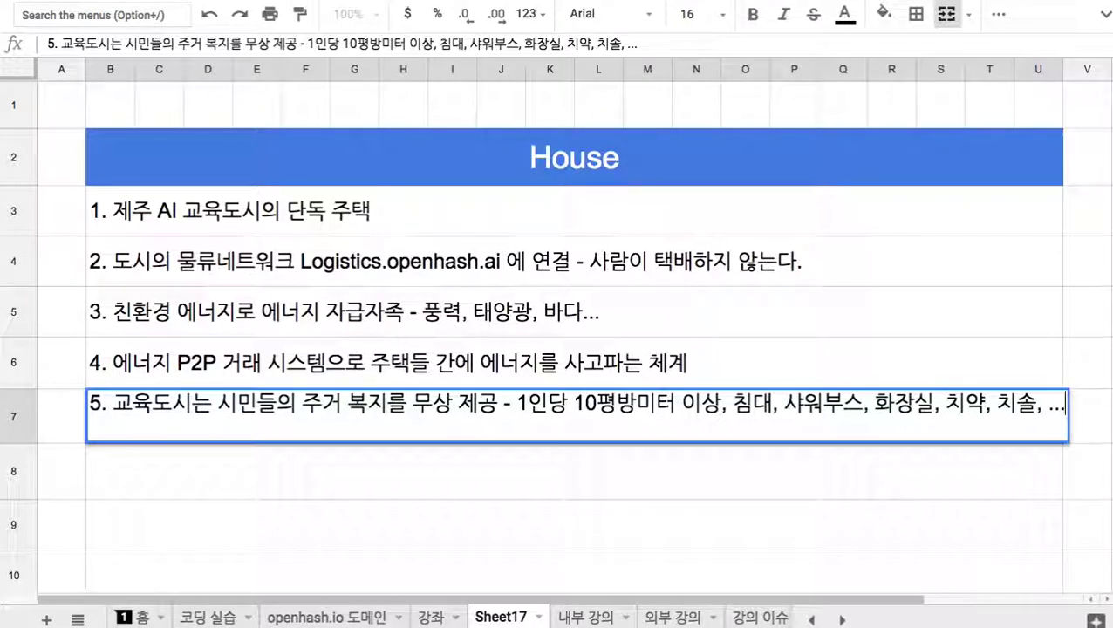
drag(409, 407, 573, 407)
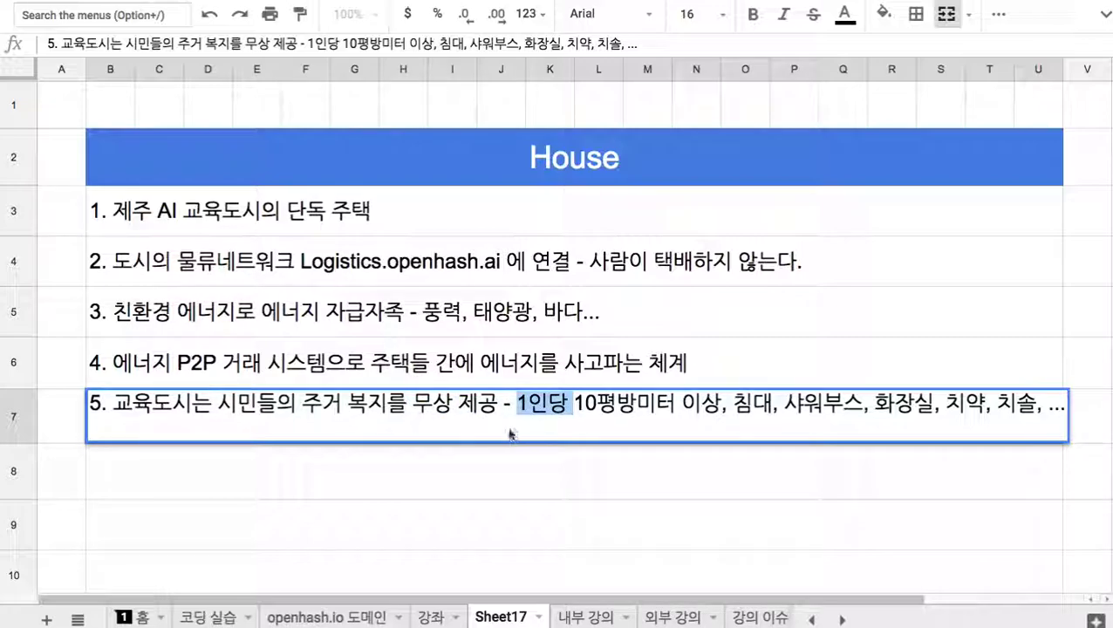
- Write "6. 고소득자 또는 CORE 그룹들은 단독 주택" in row 8
click(384, 471)
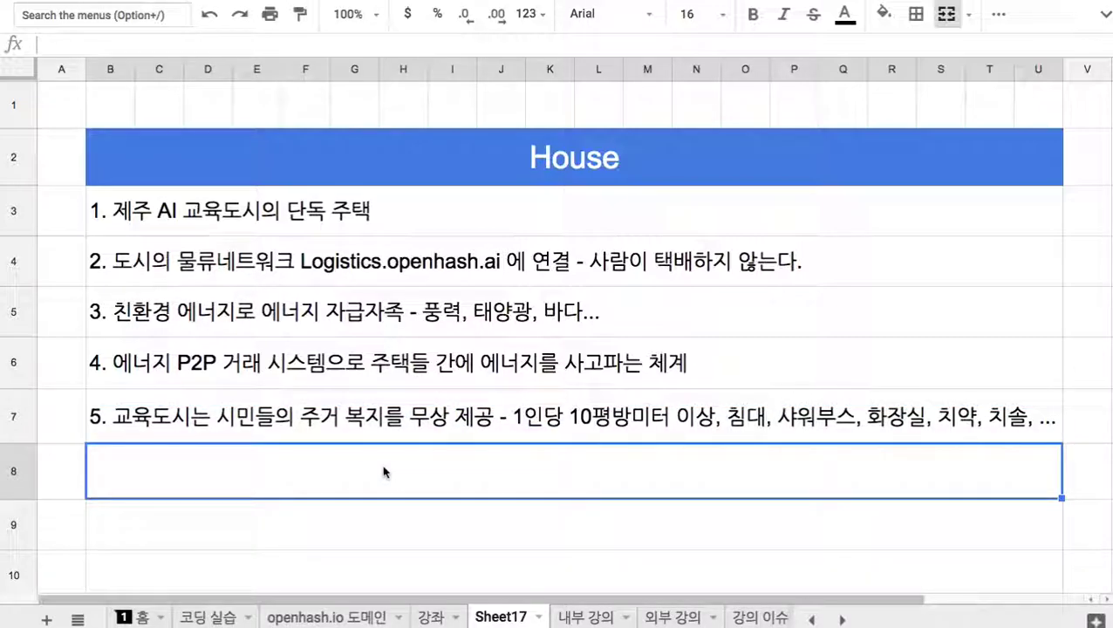
text(6)
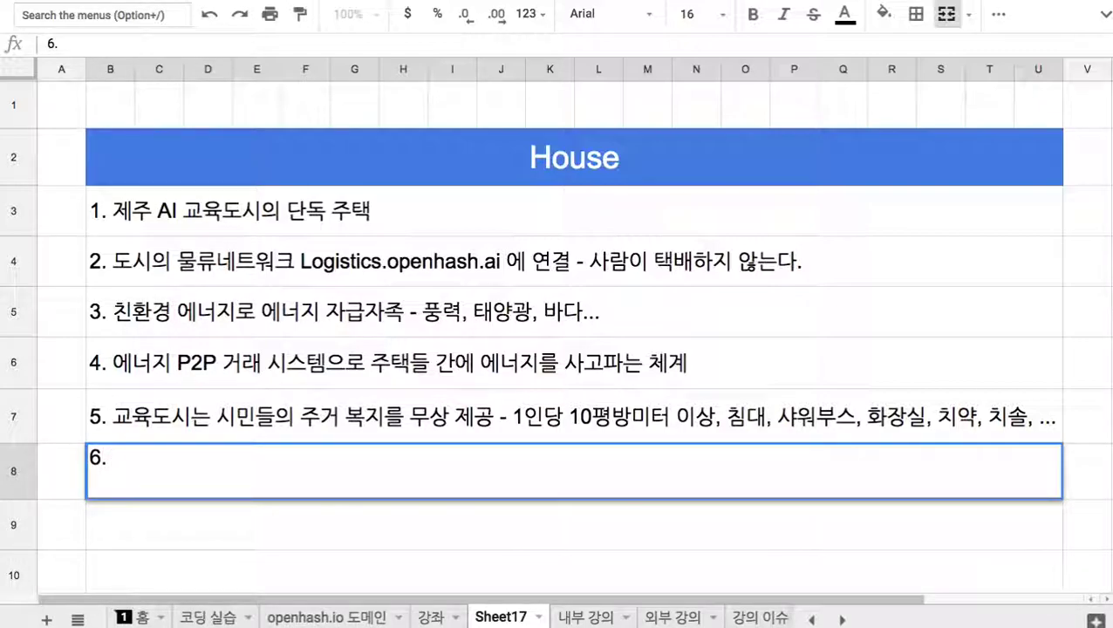
text(. 고소득재)
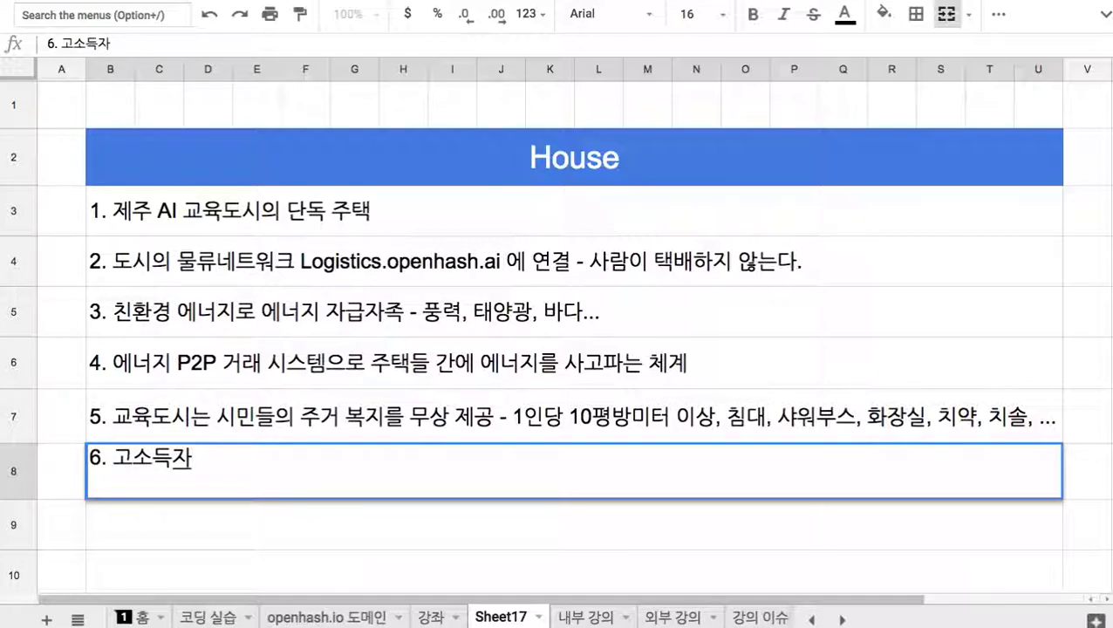
text(또는 )
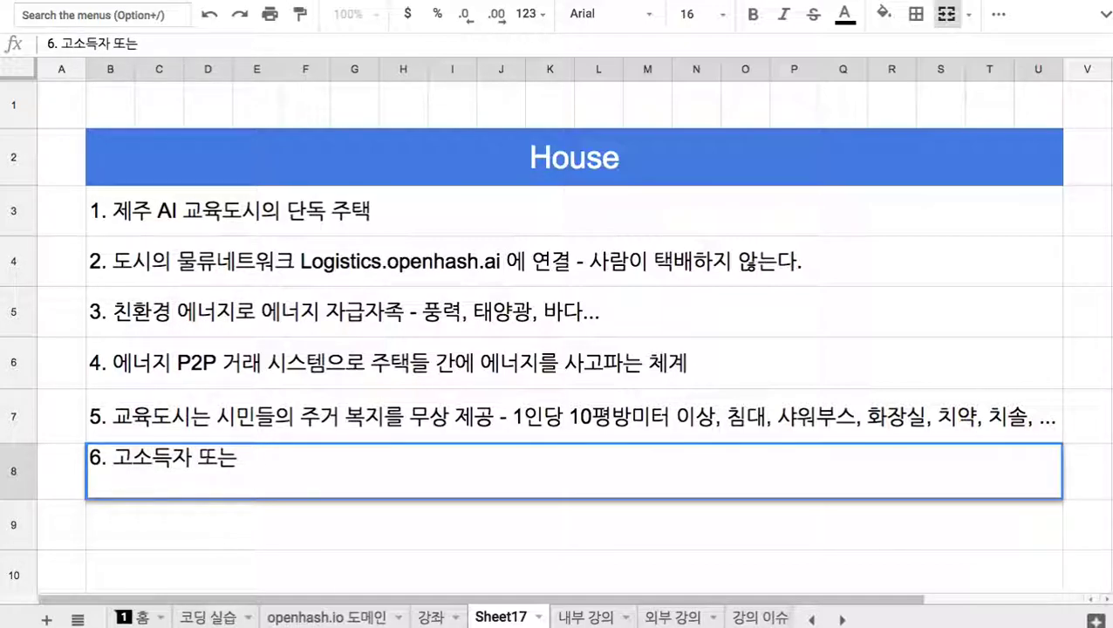
text(CORE 그룹들에게)
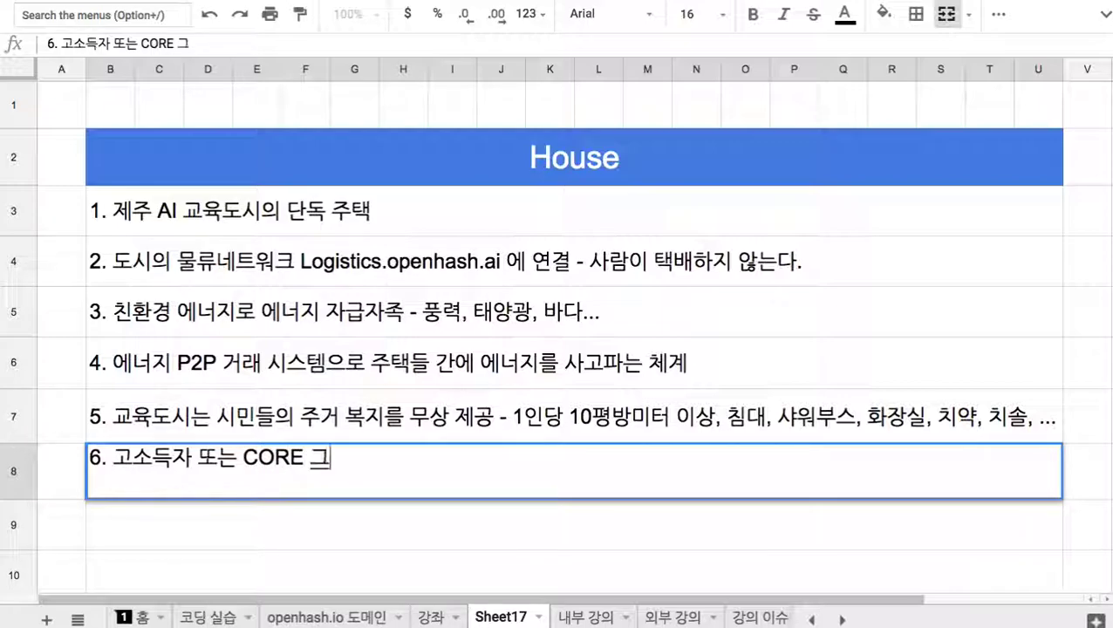
key(BackSpace)
key(BackSpace)
key(BackSpace)
text(은 단독 주택)
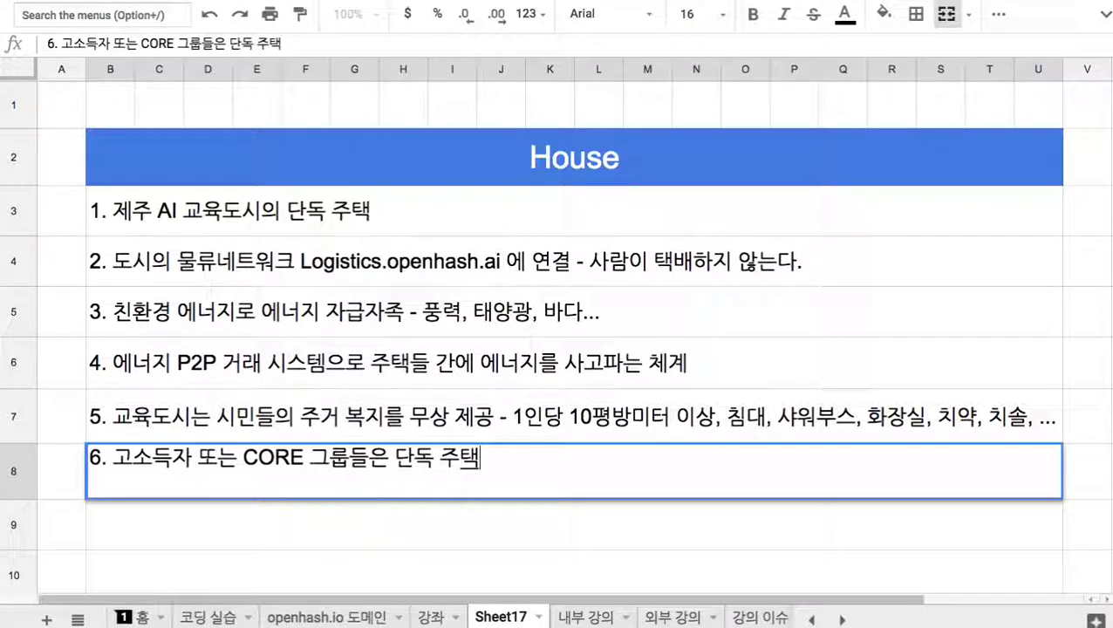
key(Return)
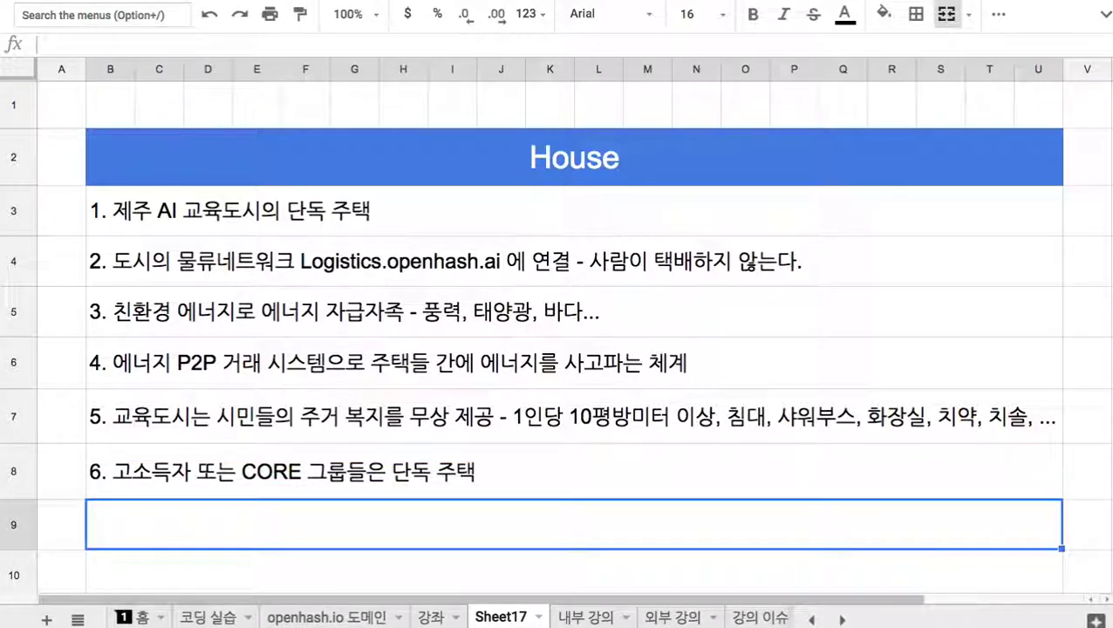
- Write "7. 디자인은 도시의 심사를 통과" in row 9
text(7. 디자인ㅇ은 도시의 심사를 통과)
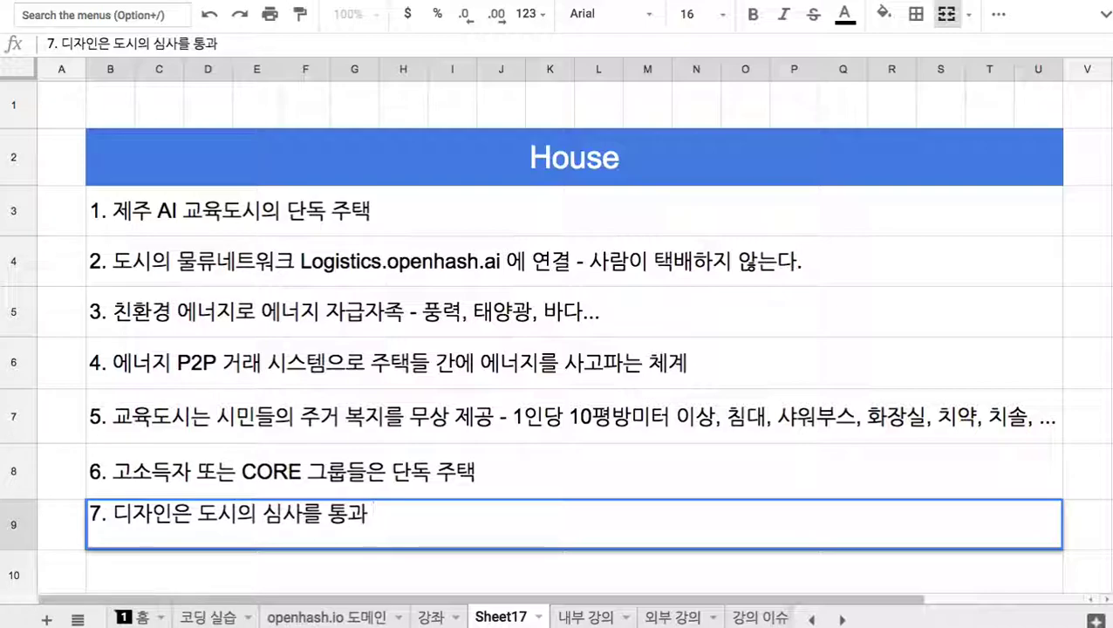
key(Return)
scroll(366, 472, down, 1)
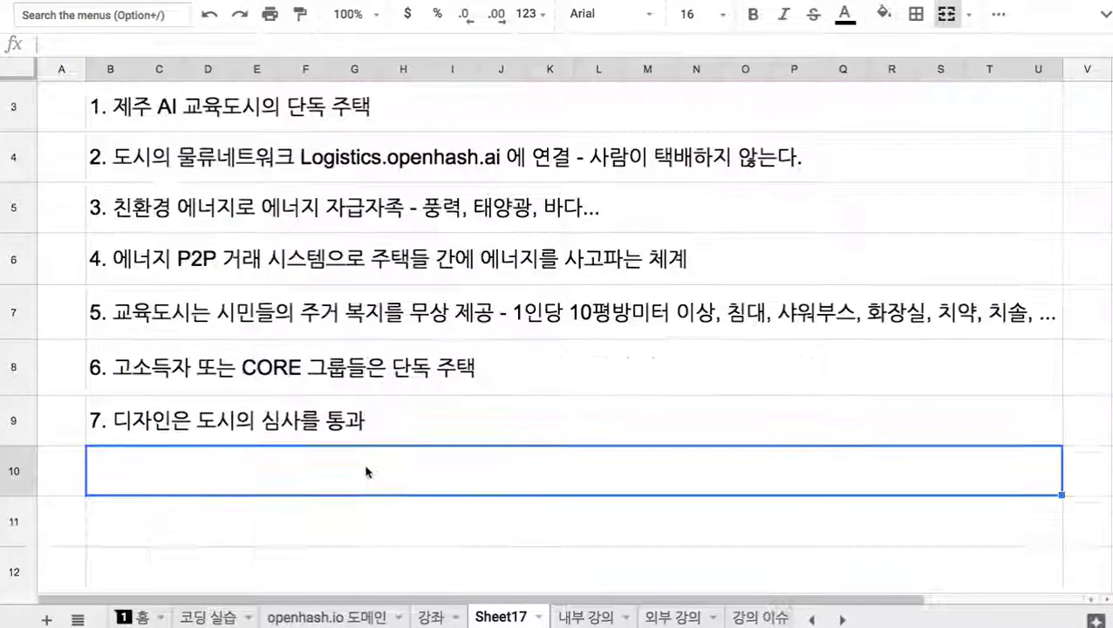
- Review the 디자인 section on the House page against the row 9 note and return to Sheet17's empty row 10
click(343, 422)
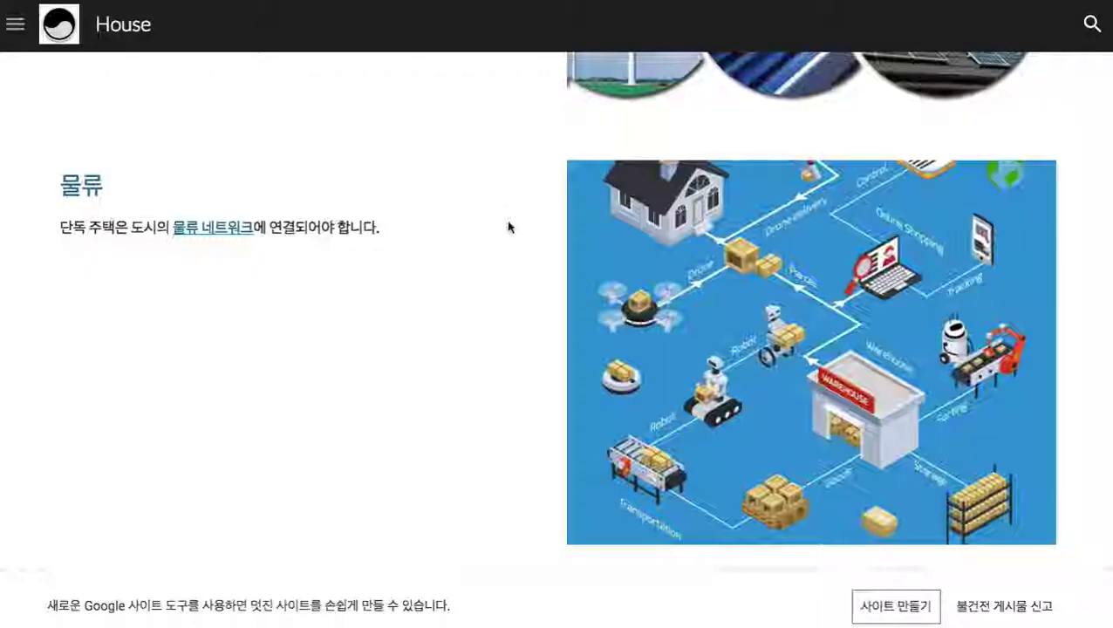
scroll(515, 238, up, 5)
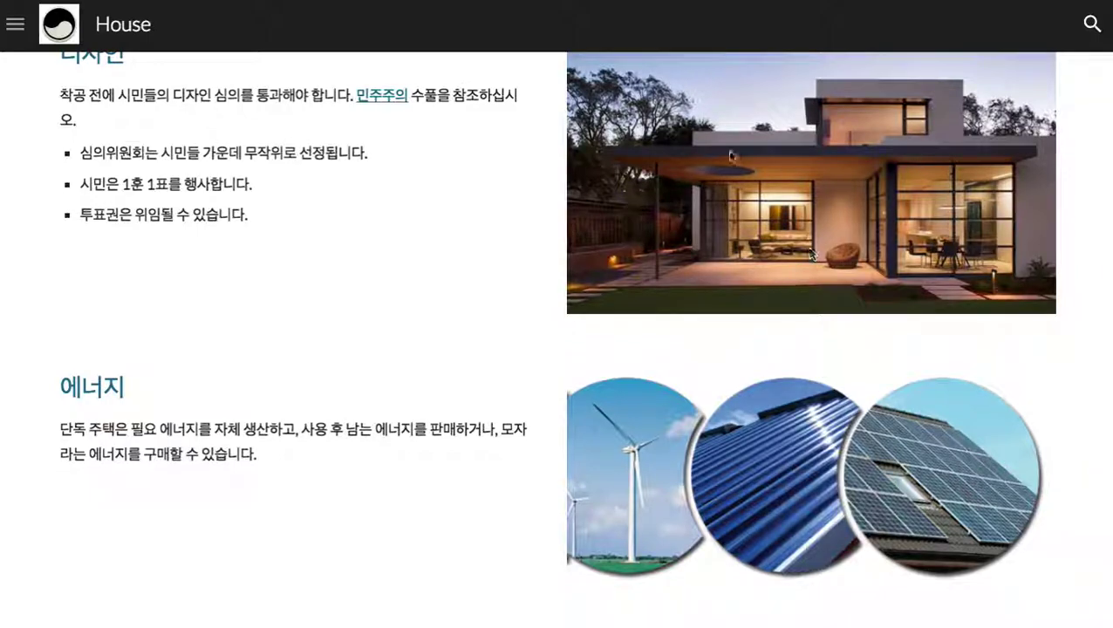
scroll(784, 202, up, 1)
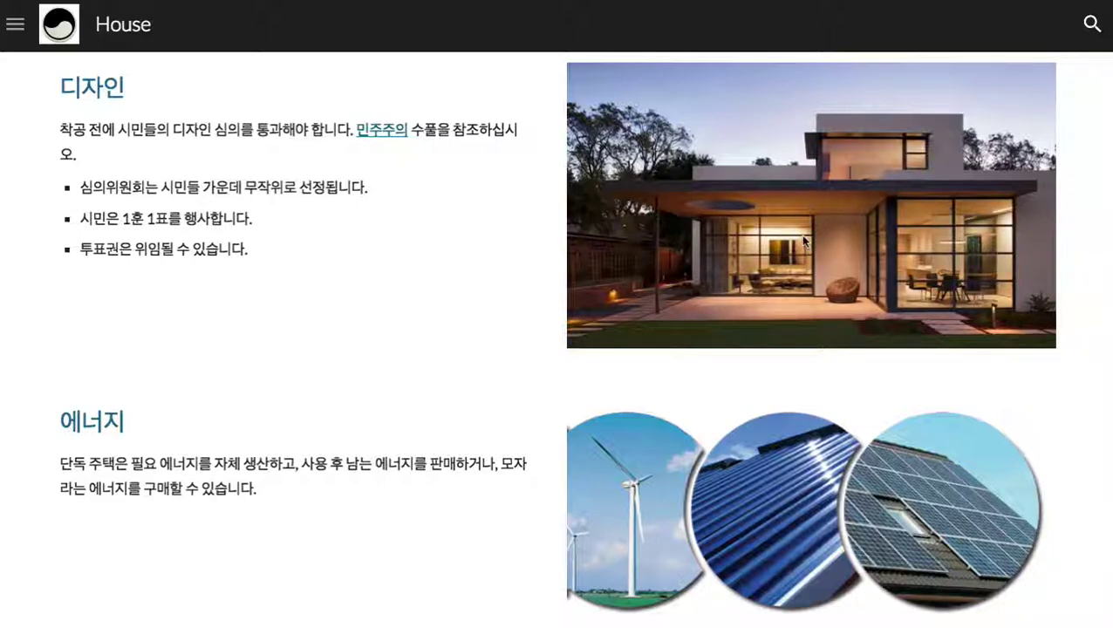
scroll(802, 241, up, 2)
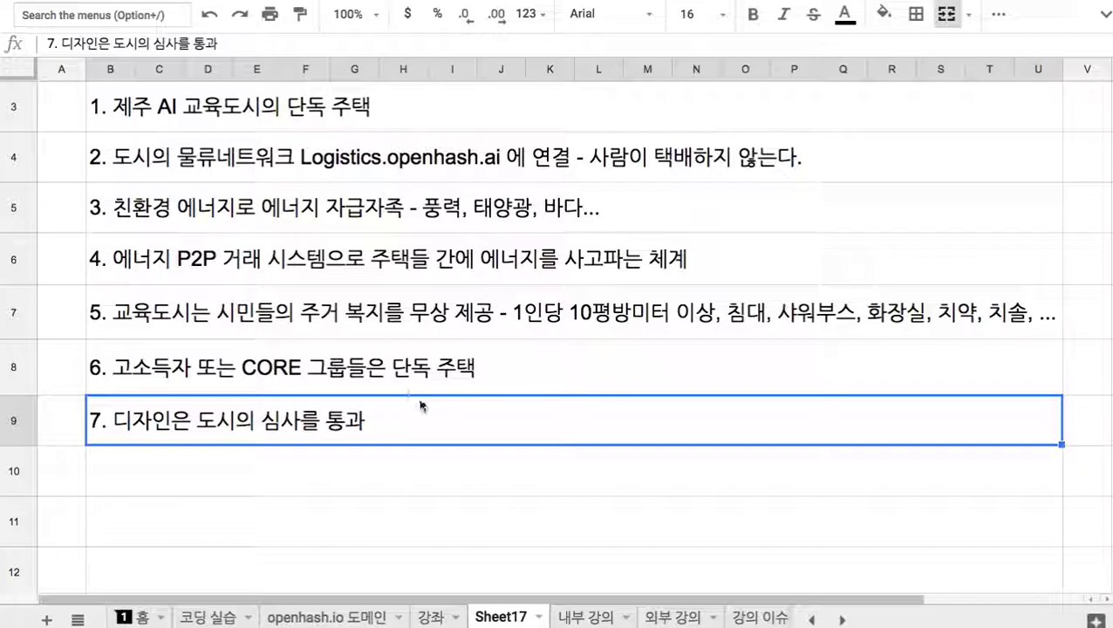
click(448, 466)
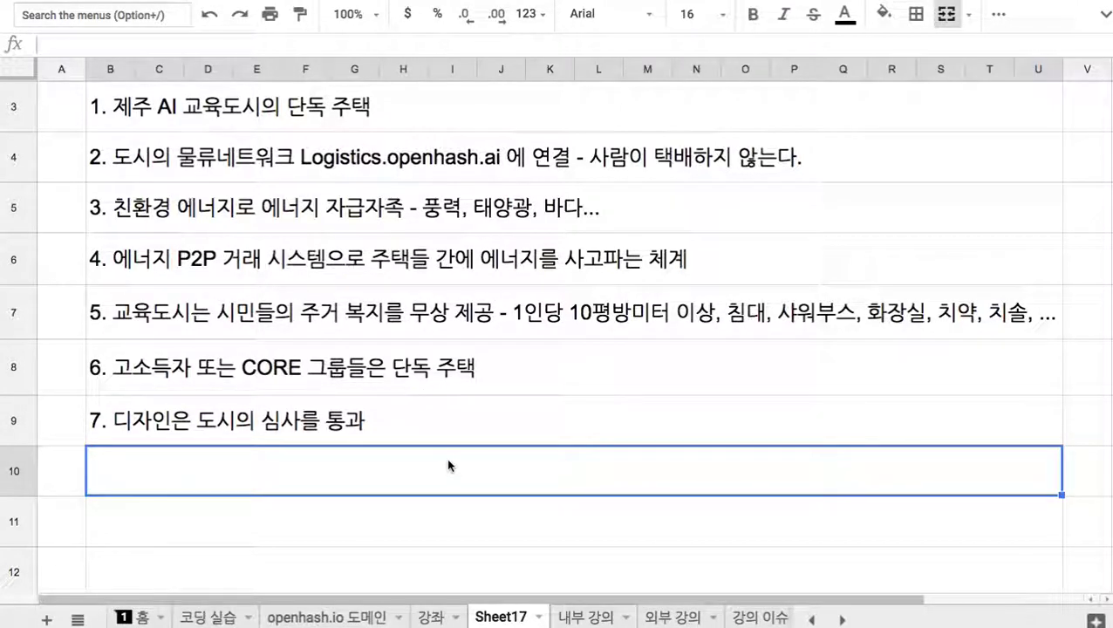
- Start the row 10 note with "8. 각종 새로운 주거 문화를 테스트하고,"
text(8)
text(. 각종 주거)
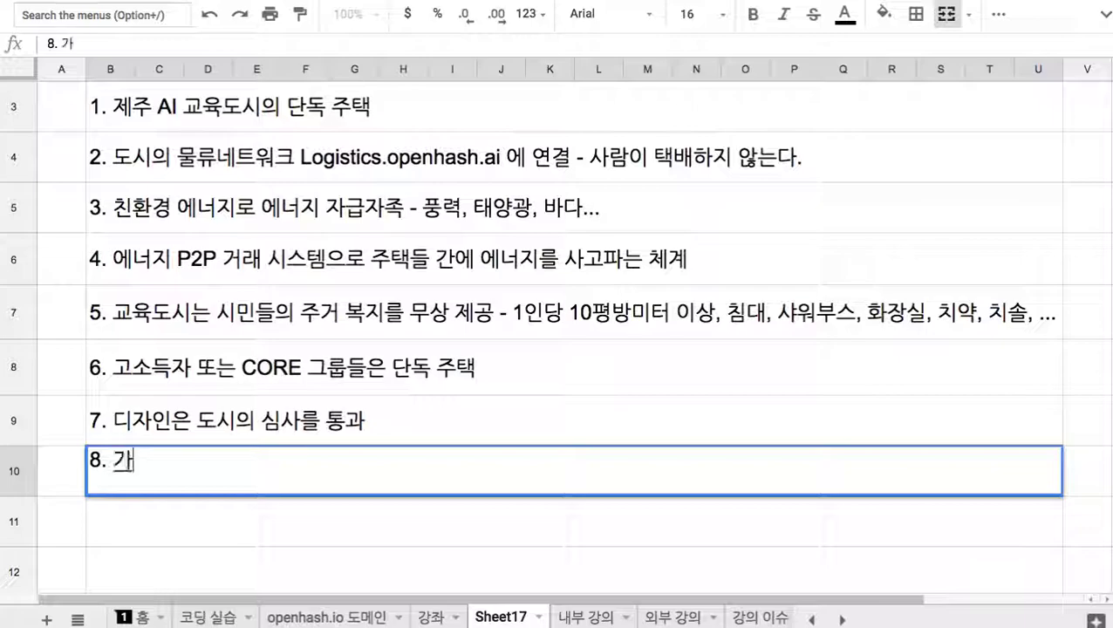
key(BackSpace)
key(BackSpace)
text(새로운 주거 문화를 테)
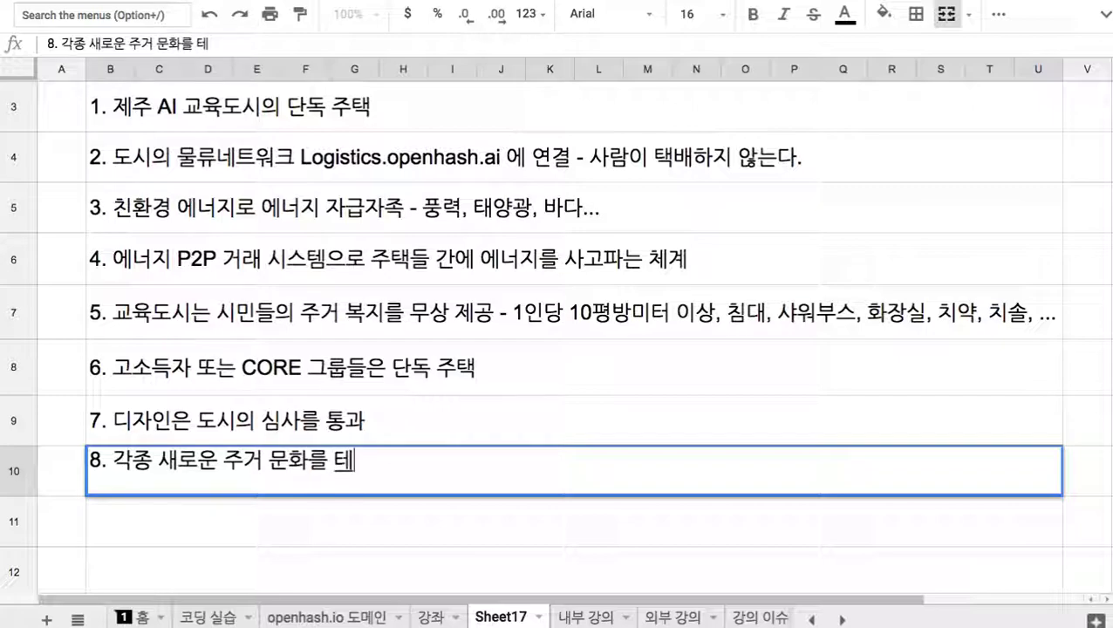
text(스트하고, ㄱ)
- Continue the row 10 note with "검증한 뒤, 도시의 주거 복지에 이전"
text(검증한 뒤, ㄷ)
text(도시의 주거 )
text(붛)
text(지)
text(에 )
text(이전)
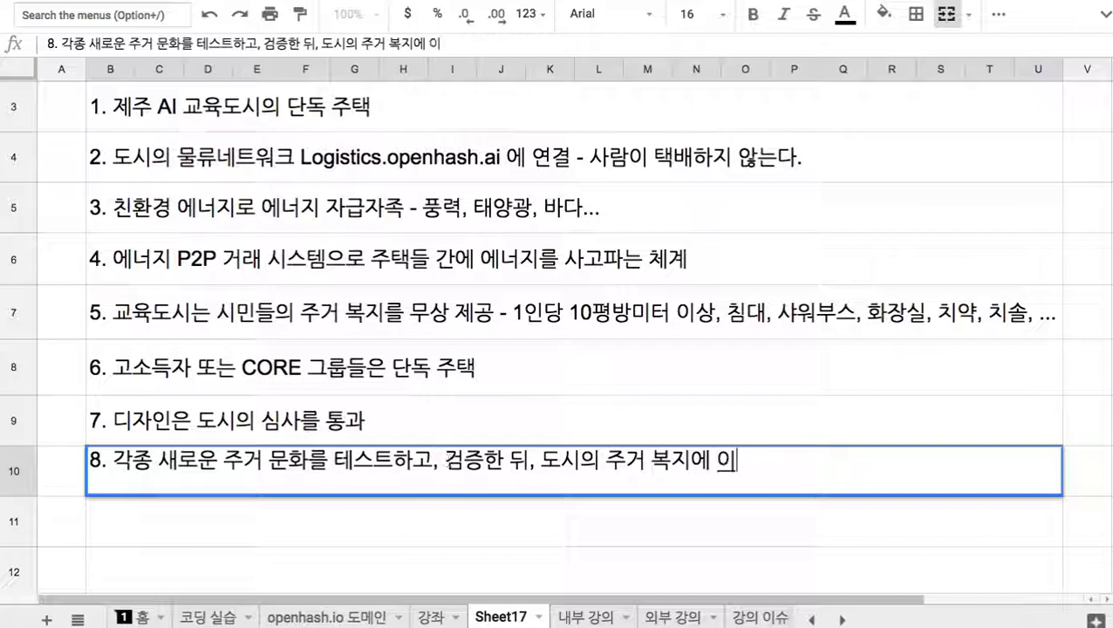
- Insert "기술" before "이전" in the row 10 note and commit the entry
click(716, 463)
text(기술)
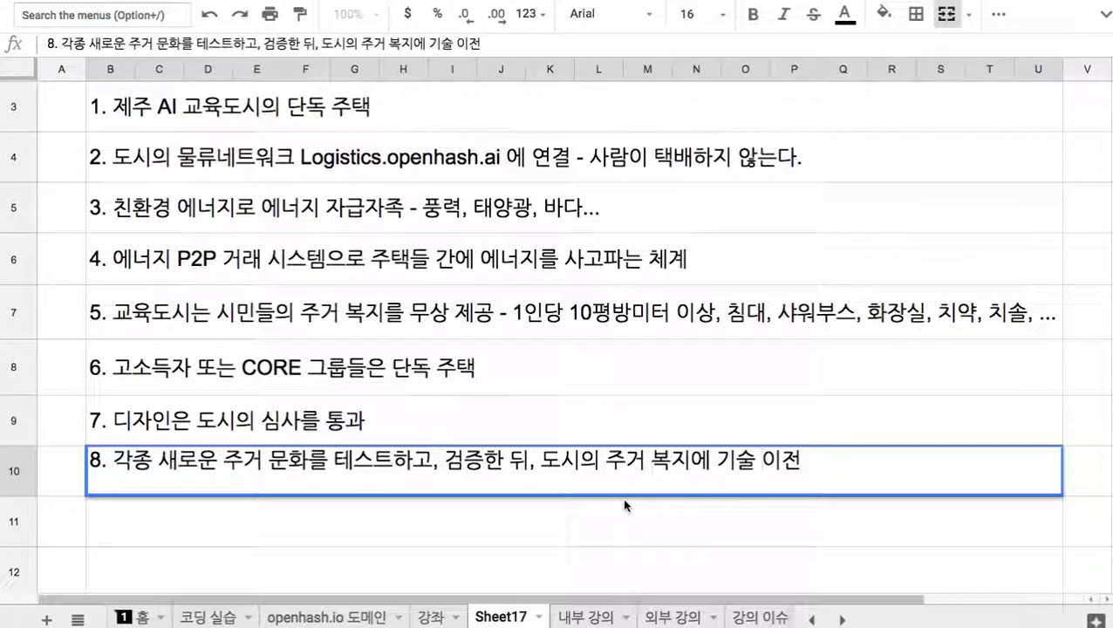
key(Return)
- Write "9. 글로벌 주택 건설 프랜차이즈의 본사로써 역할." in row 11
scroll(628, 478, up, 2)
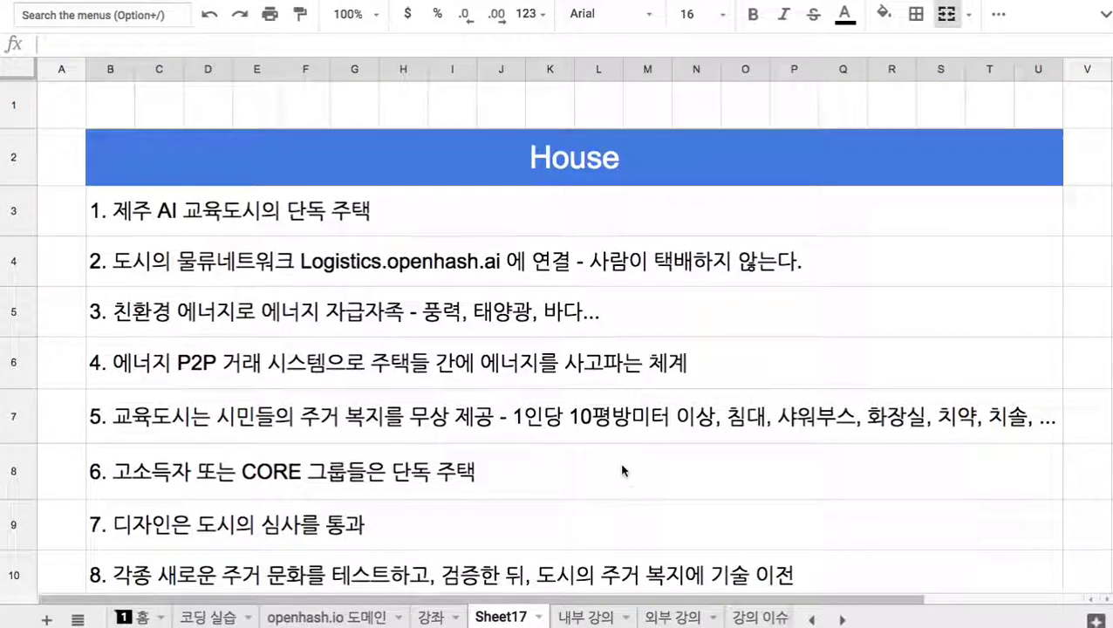
click(549, 159)
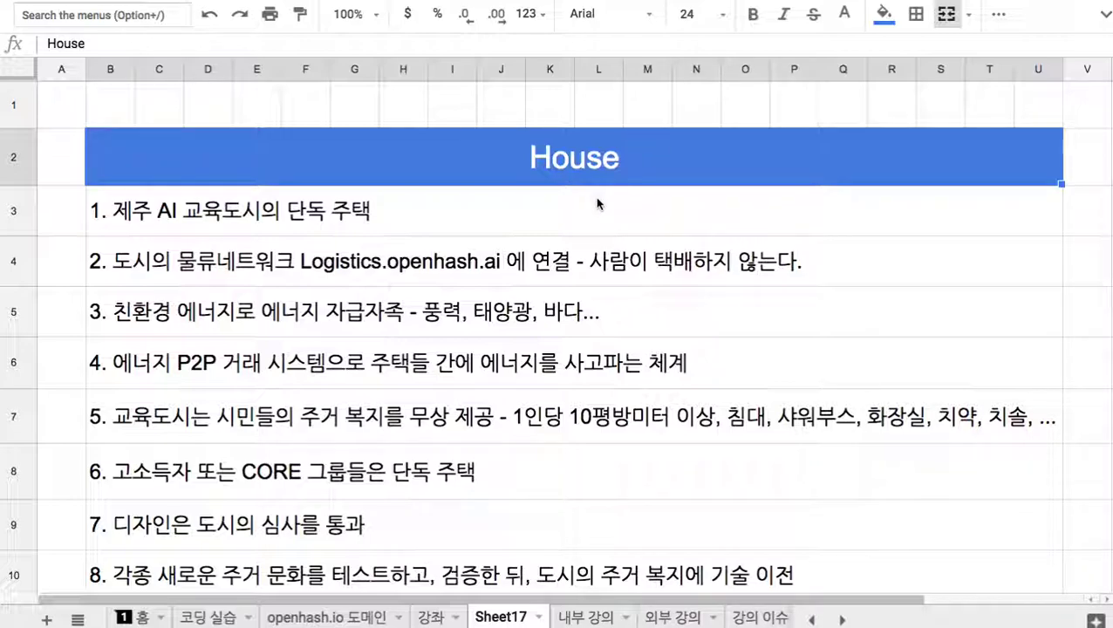
scroll(596, 201, down, 5)
click(541, 272)
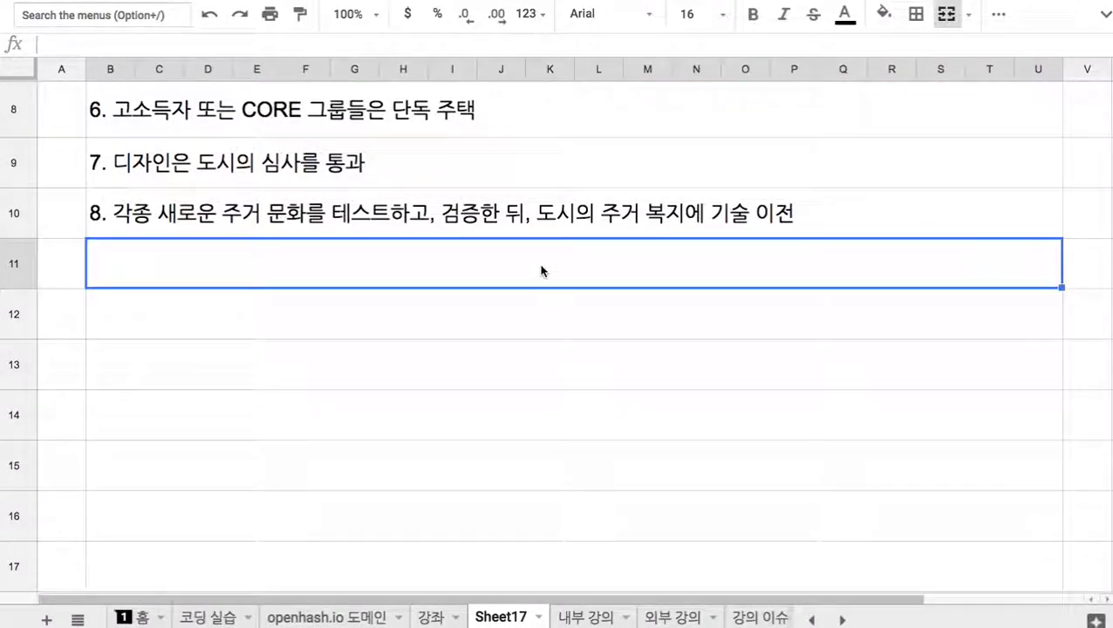
text(9. 글로벌 )
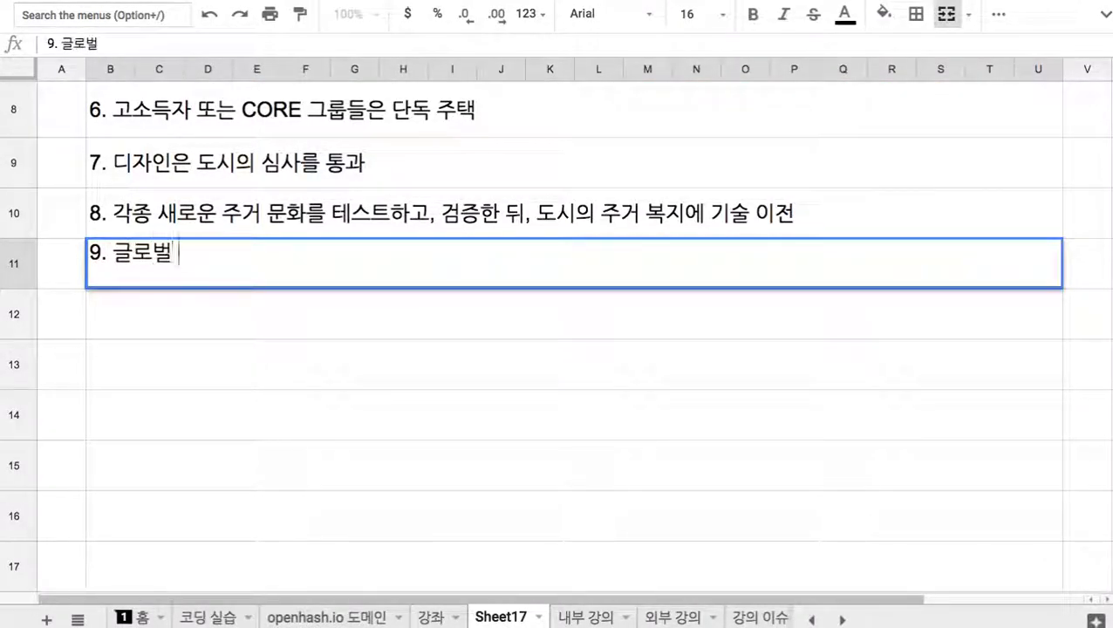
text(주택 건설 )
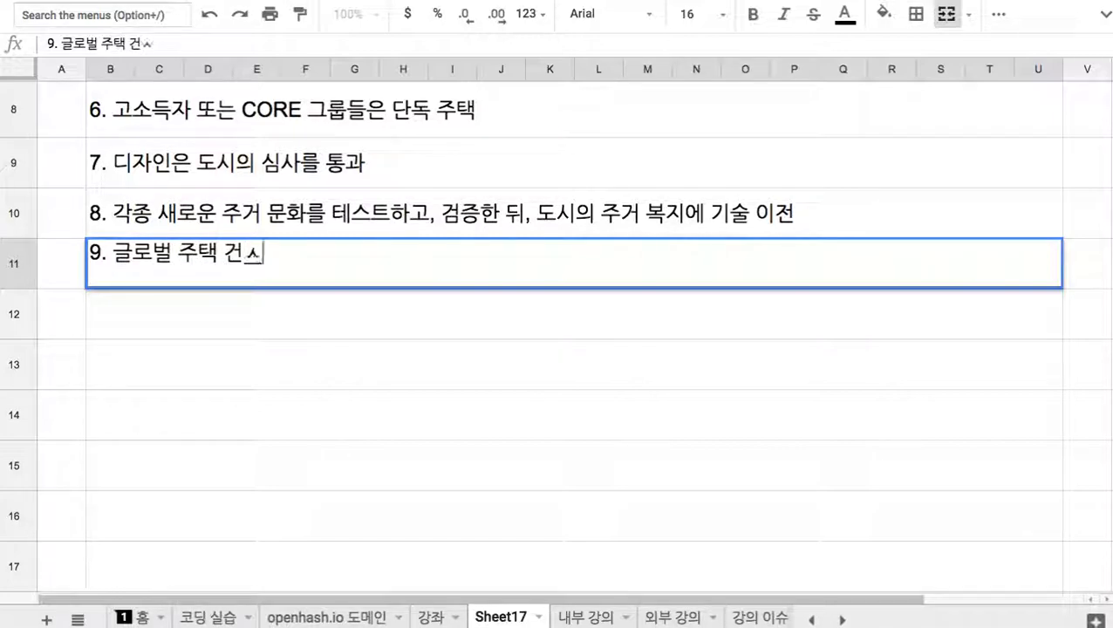
text(프랜차이즈)
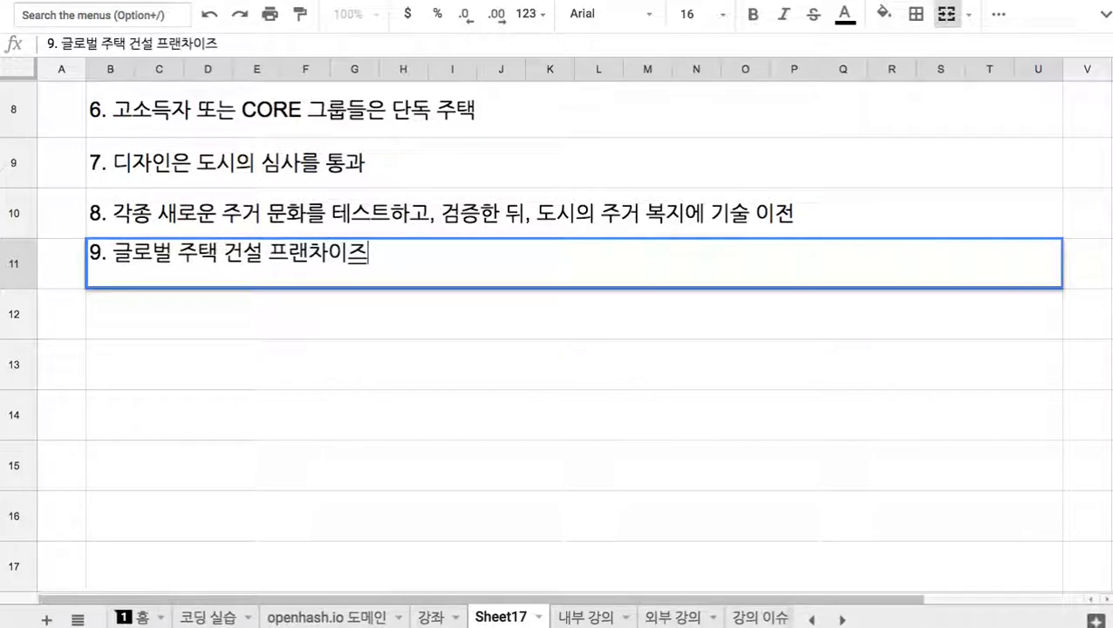
text(의 보본사로써 역)
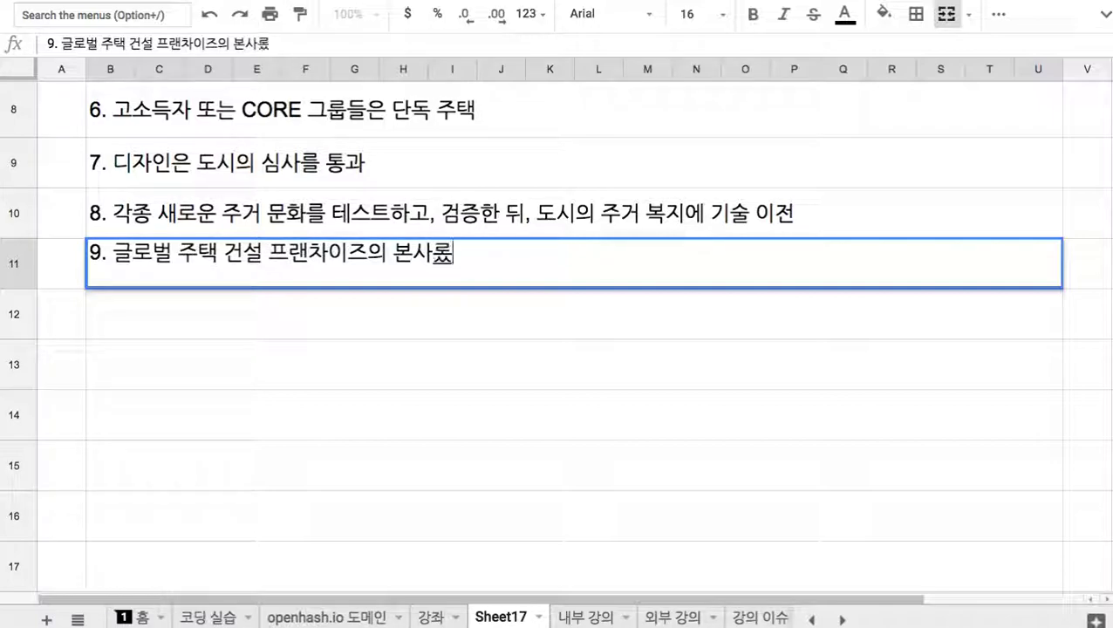
text(할)
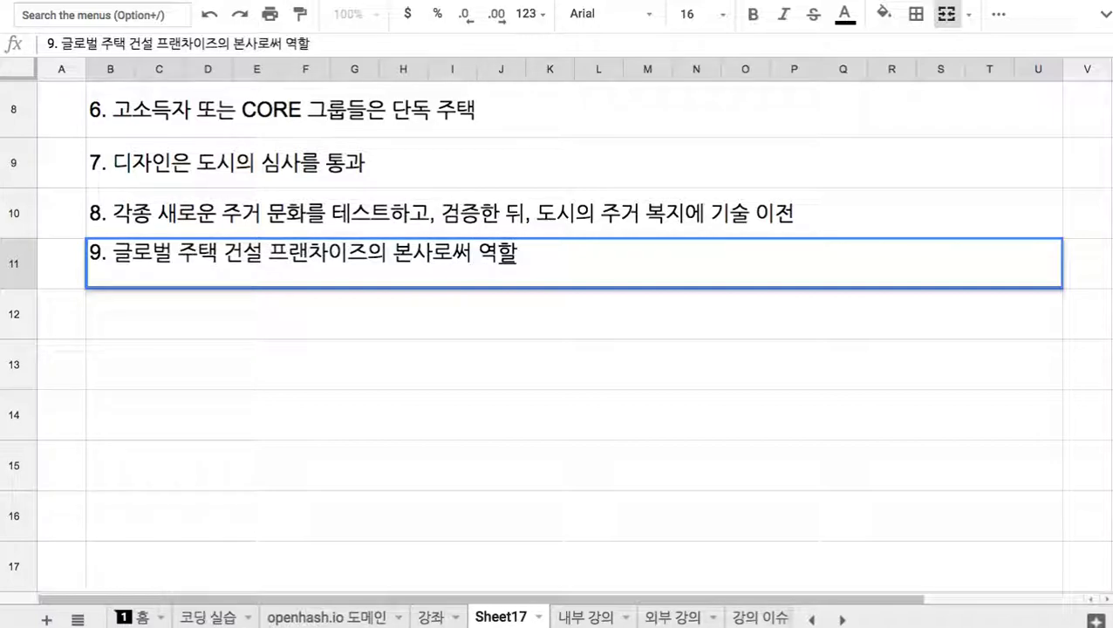
text(.)
key(Return)
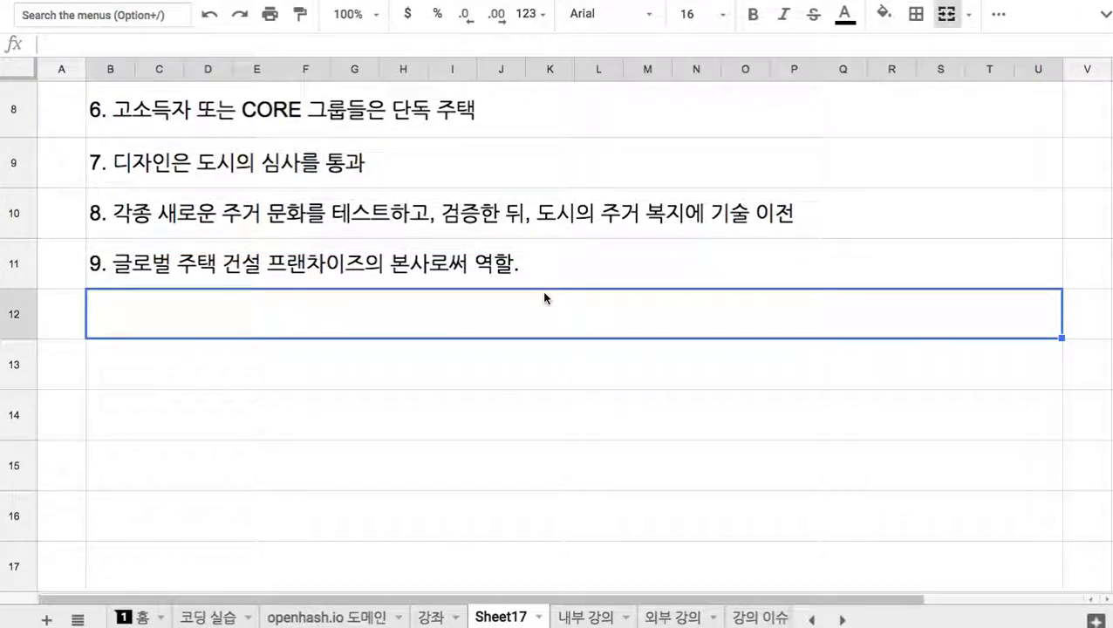